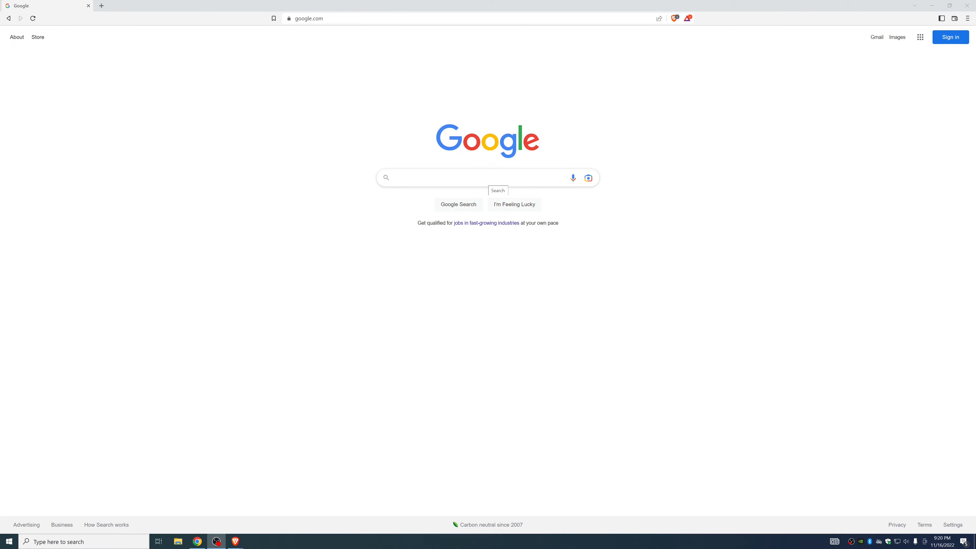
# Search Google for virtualbox and open the official virtualbox.org website.
pyautogui.click(492, 178)
pyautogui.write('v')
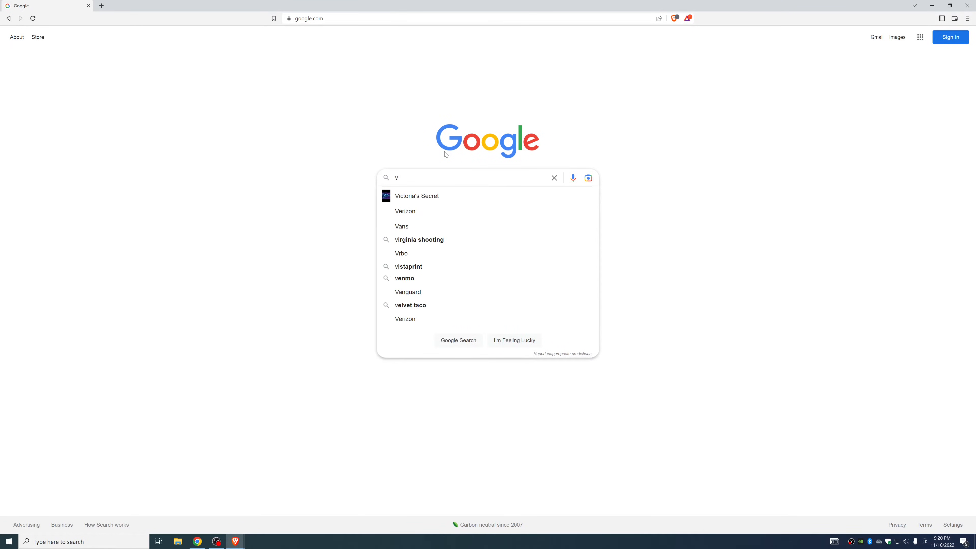
pyautogui.write('irtualbox')
pyautogui.press('Return')
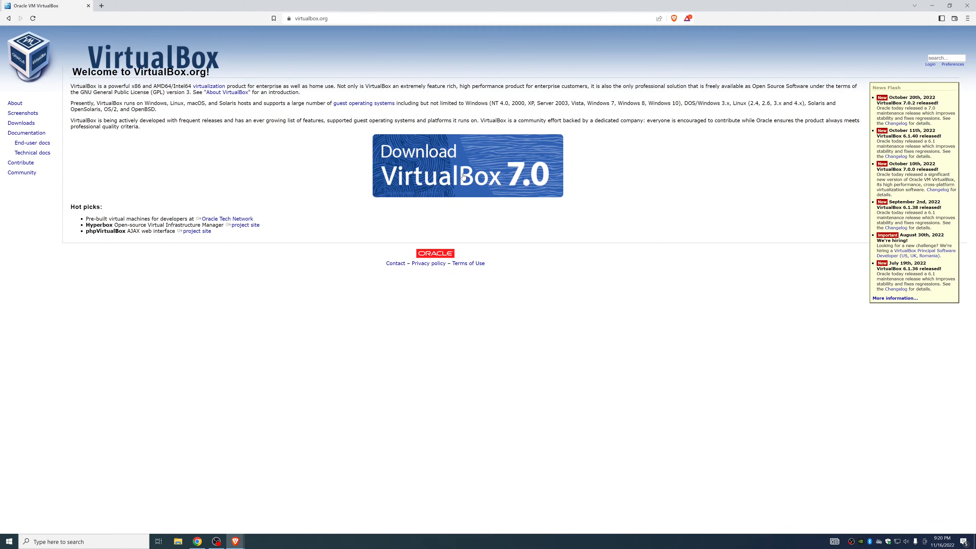
# Open the Downloads page of the VirtualBox website.
pyautogui.doubleClick(33, 124)
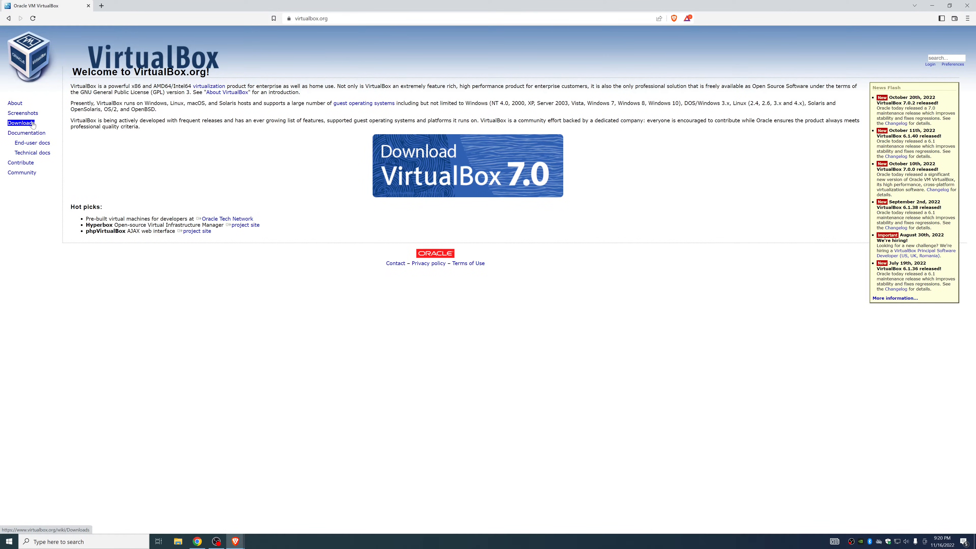
pyautogui.click(33, 89)
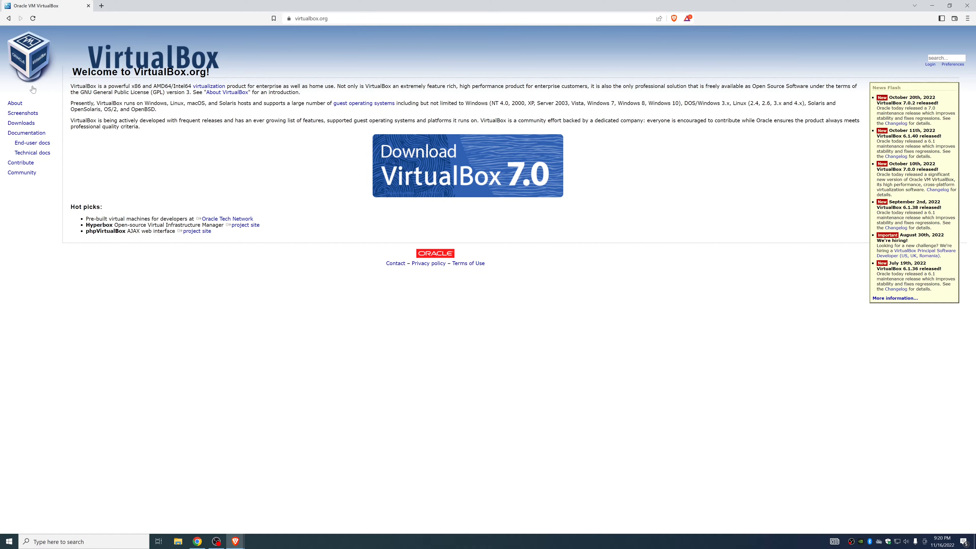
pyautogui.doubleClick(24, 123)
pyautogui.click(24, 124)
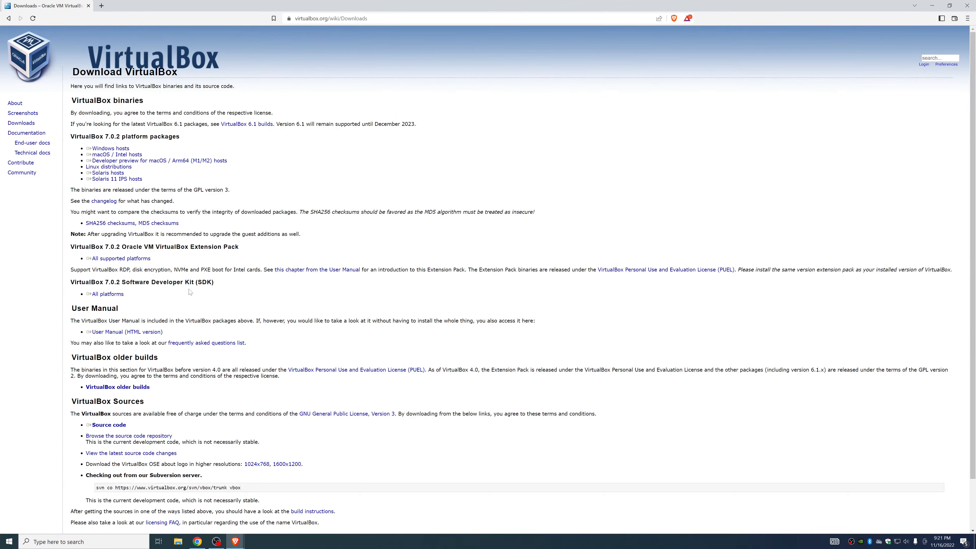
# Locate the Windows hosts download among the VirtualBox 7.0.2 platform packages.
pyautogui.doubleClick(27, 118)
pyautogui.tripleClick(105, 150)
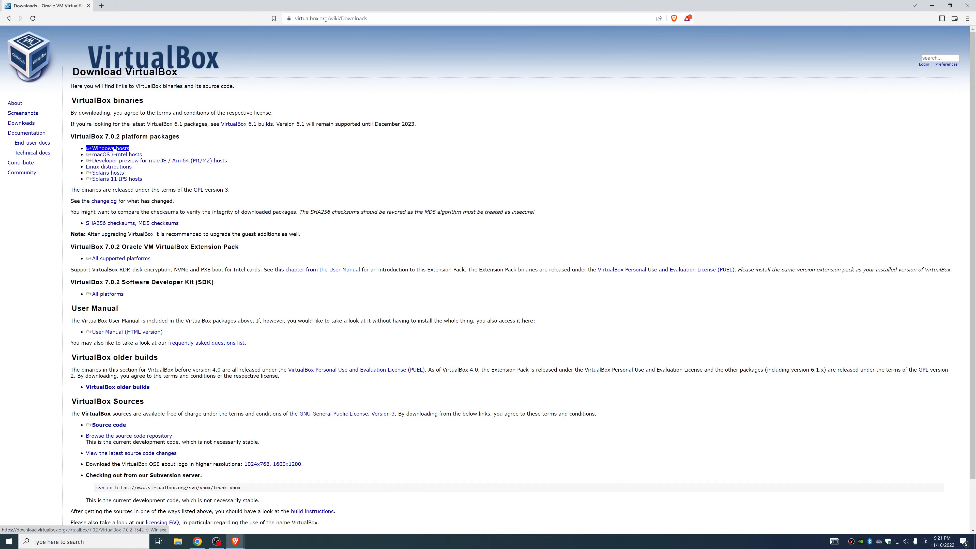
pyautogui.click(148, 155)
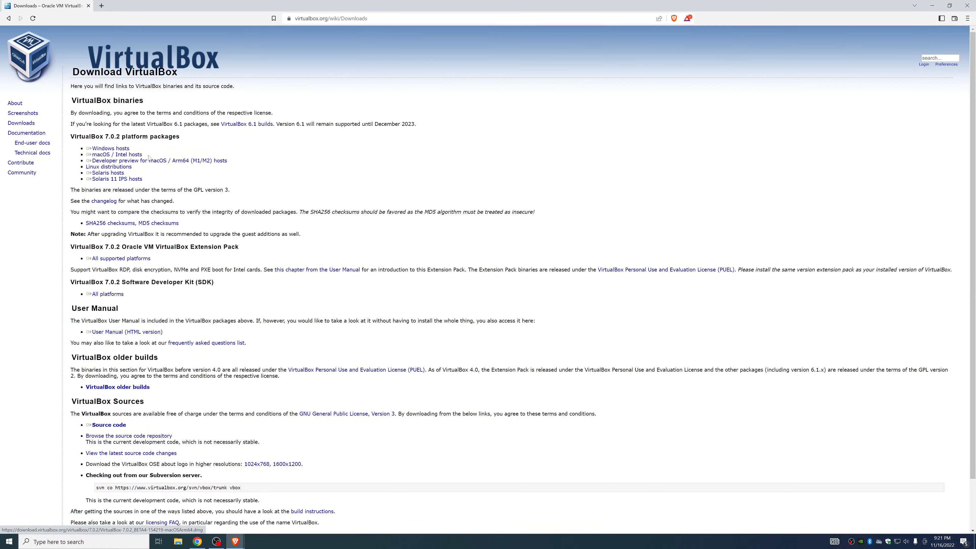
pyautogui.tripleClick(125, 151)
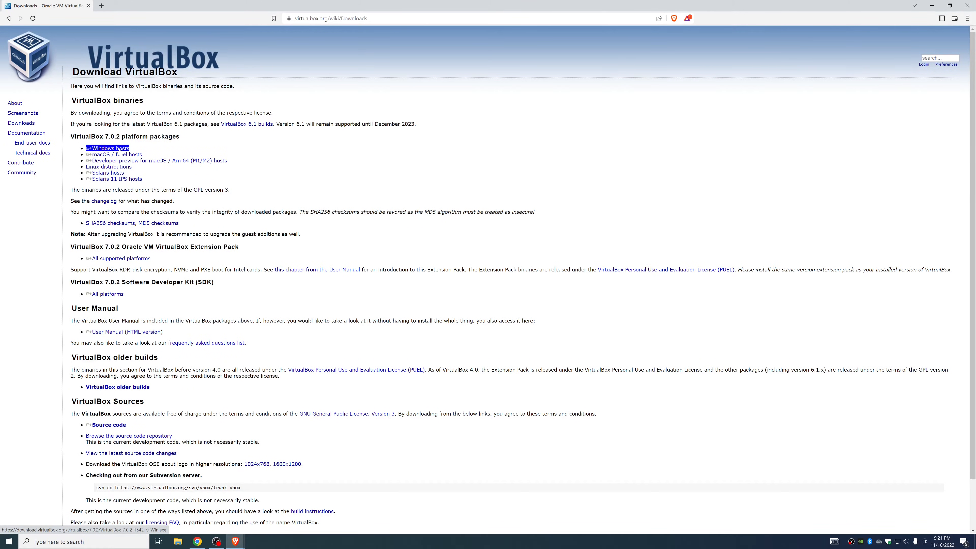
pyautogui.click(502, 146)
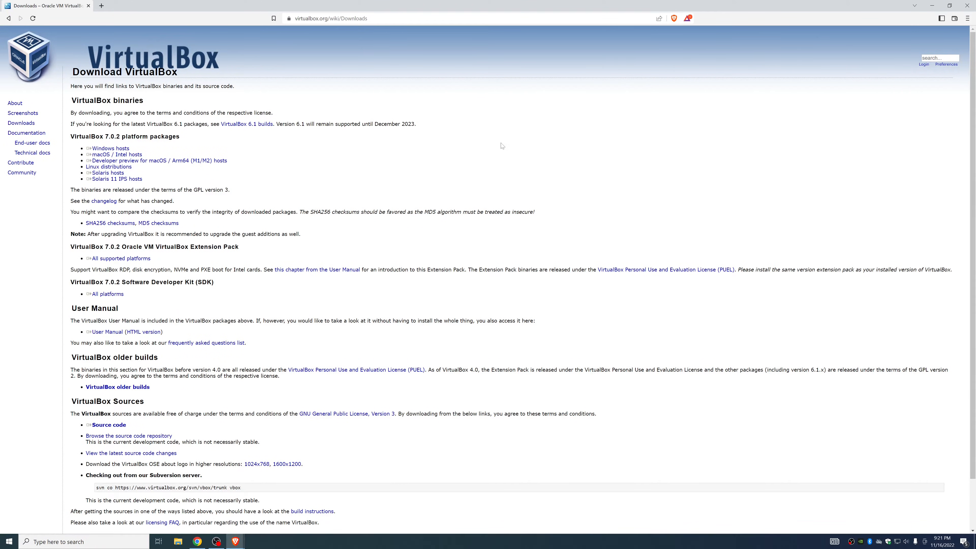
# Search Google for ubuntu 22.04 in a new browser tab and open the Download Ubuntu Desktop page.
pyautogui.click(101, 6)
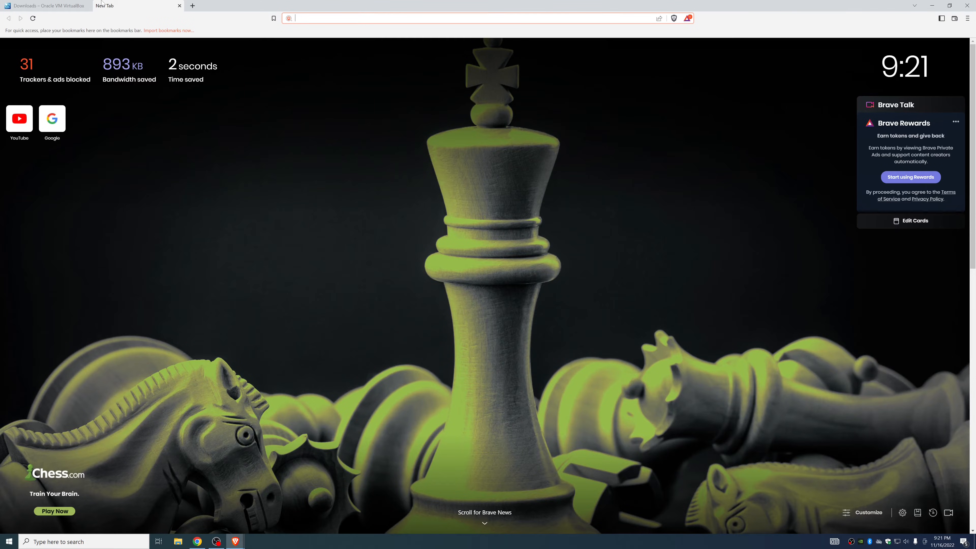
pyautogui.write('google.com')
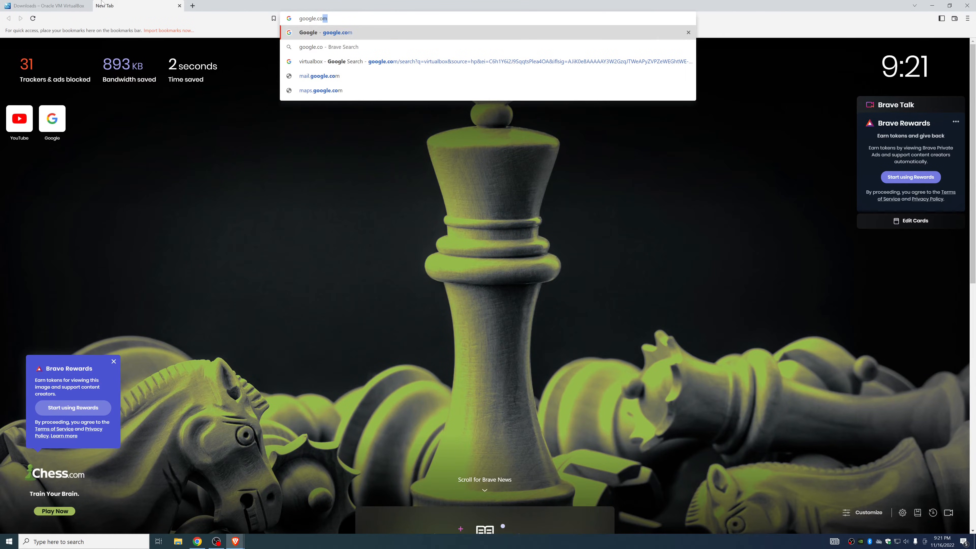
pyautogui.press('Return')
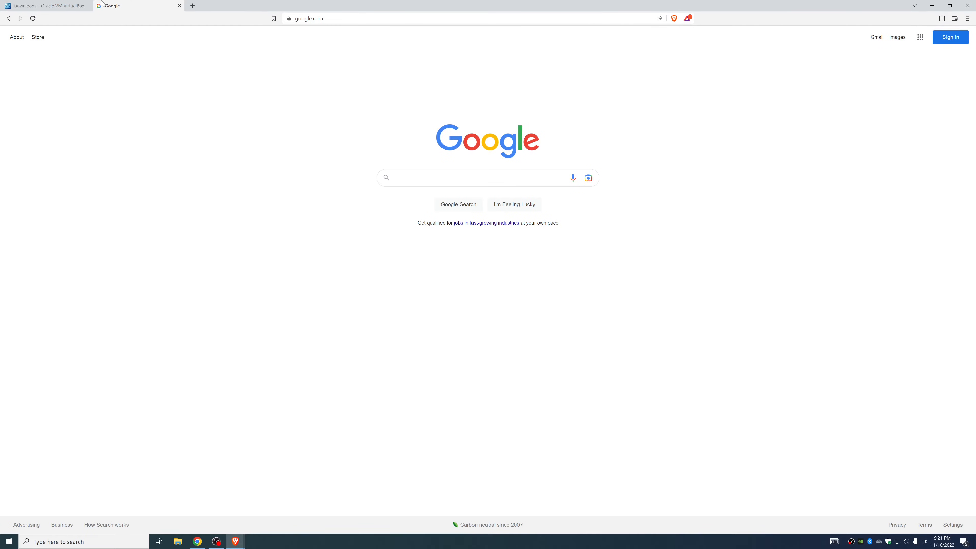
pyautogui.write('ubuntu 22.04')
pyautogui.press('Return')
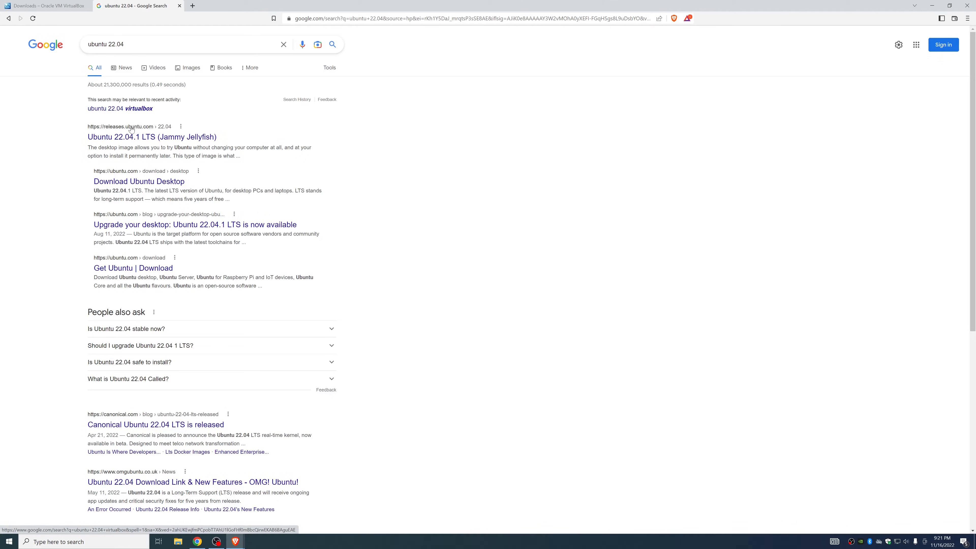
pyautogui.click(129, 185)
pyautogui.click(386, 390)
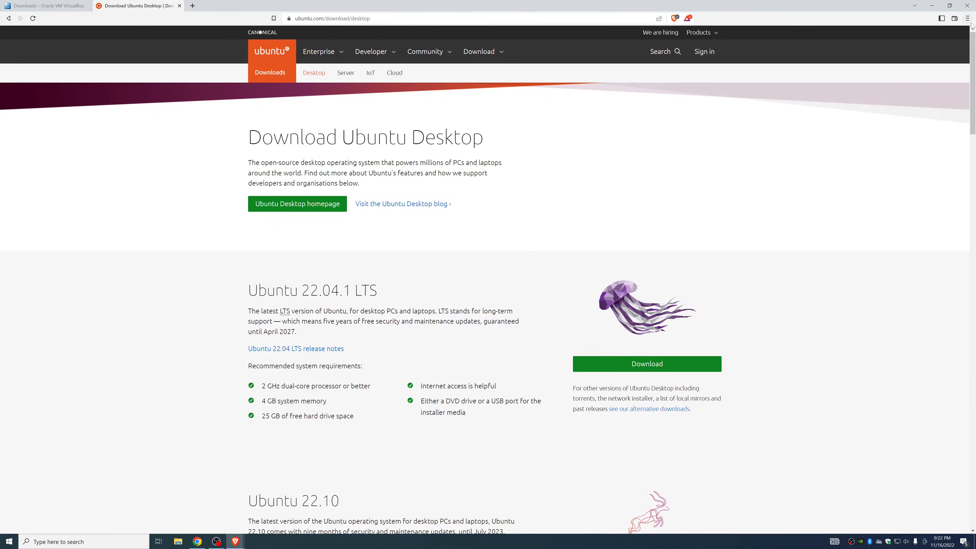
# Check the browser's download list, and show the Downloads folder in File Explorer.
pyautogui.hotkey('ctrl', 'j')
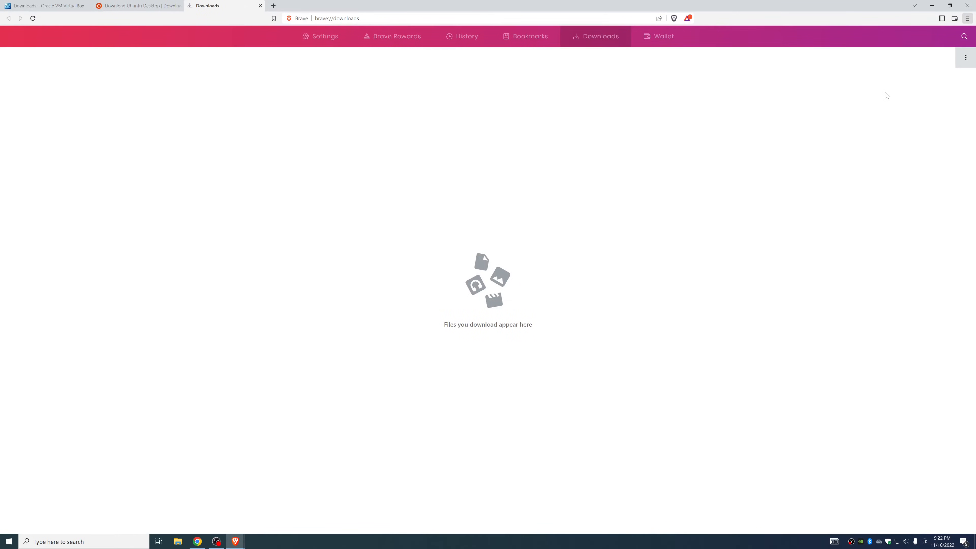
pyautogui.press('super+d')
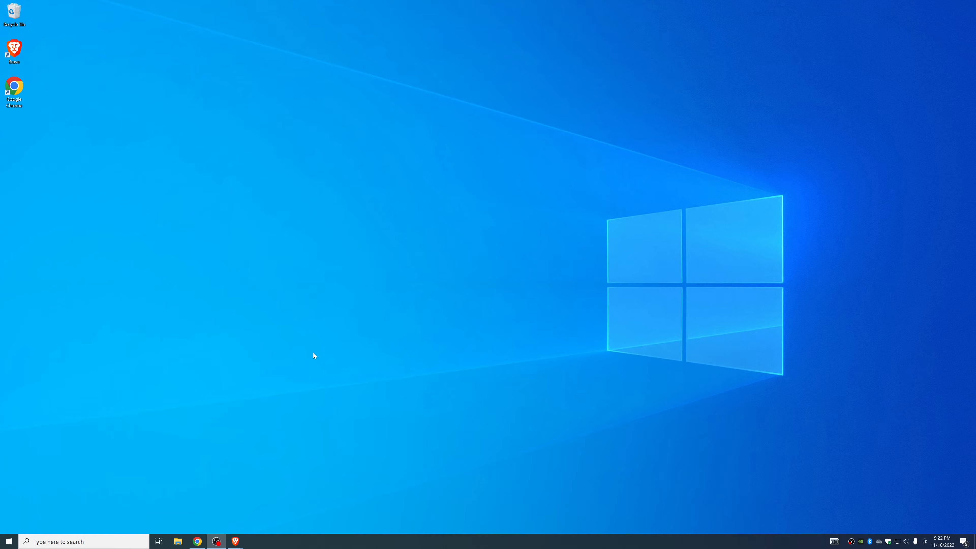
pyautogui.press('super+e')
pyautogui.click(564, 122)
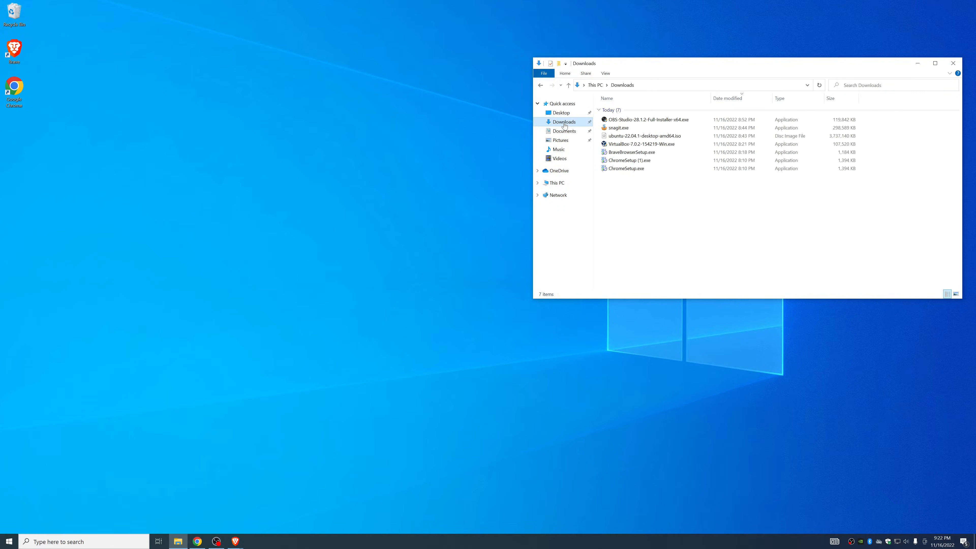
# Install Oracle VM VirtualBox 7.0.2 from VirtualBox-7.0.2-154219-Win.exe and start it when the setup finishes.
pyautogui.click(636, 145)
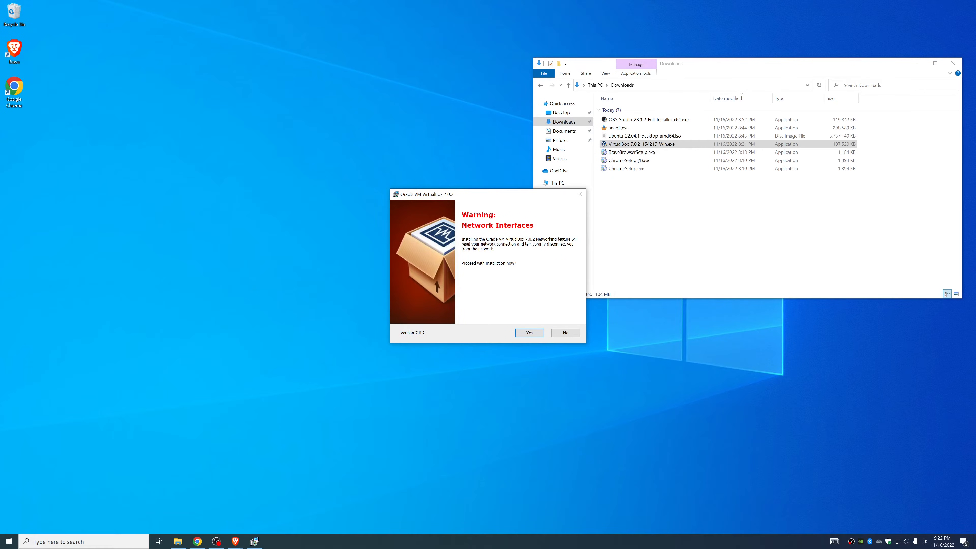
pyautogui.click(530, 336)
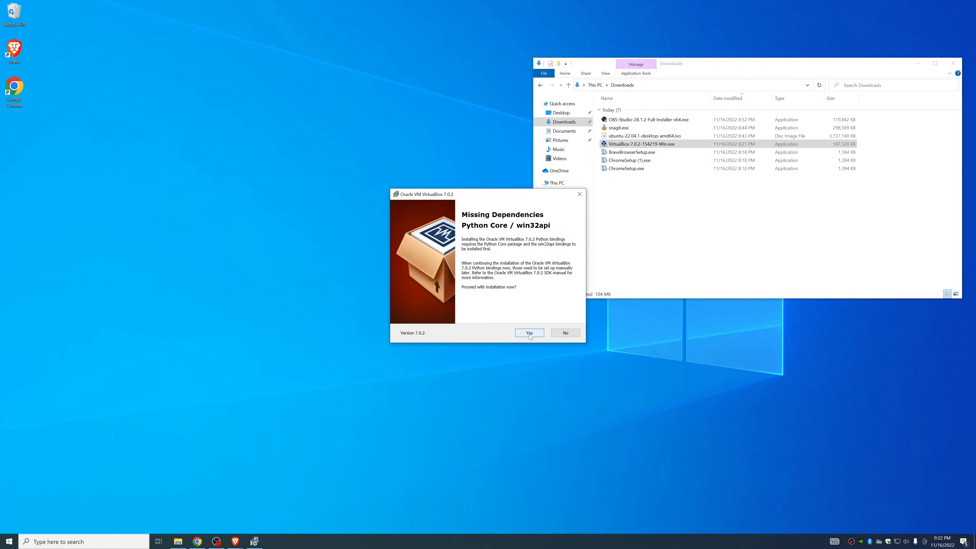
pyautogui.click(529, 333)
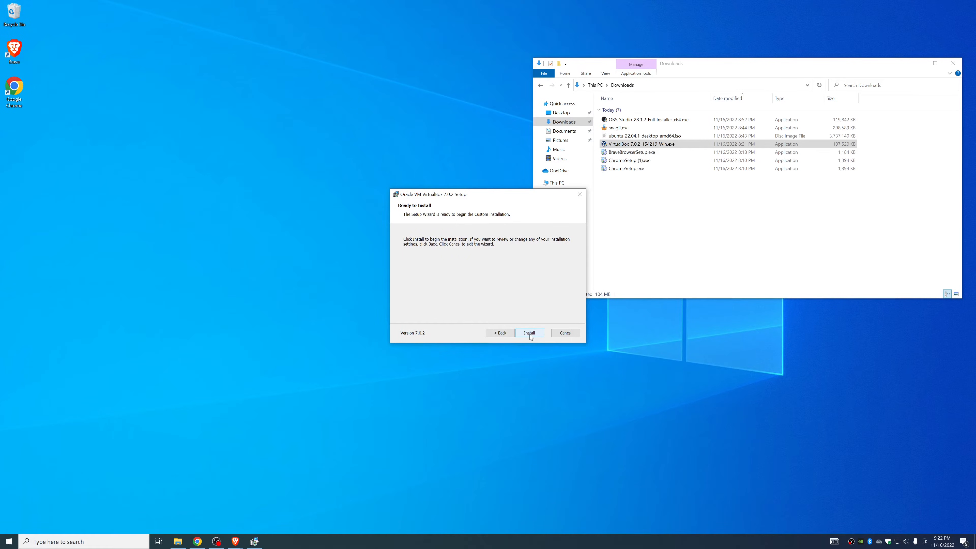
pyautogui.click(529, 333)
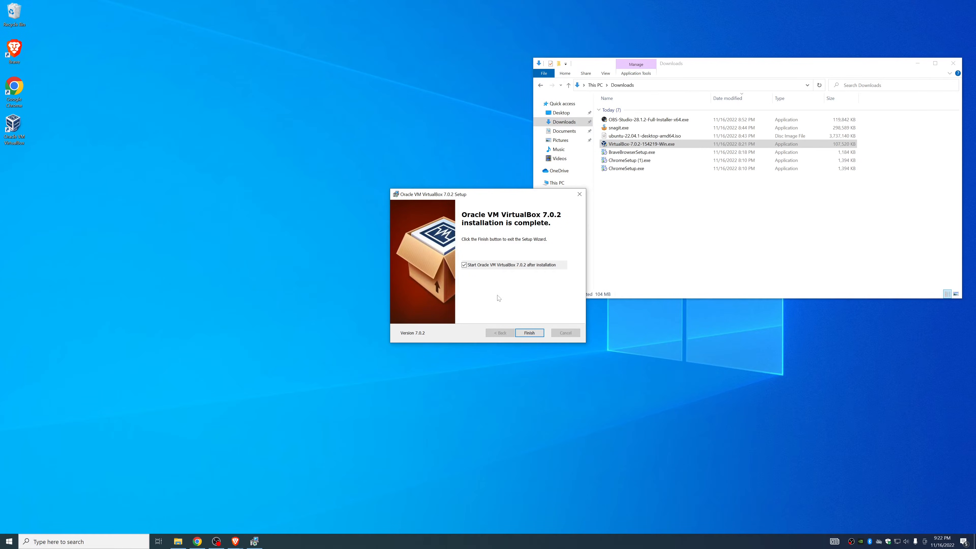
pyautogui.click(530, 333)
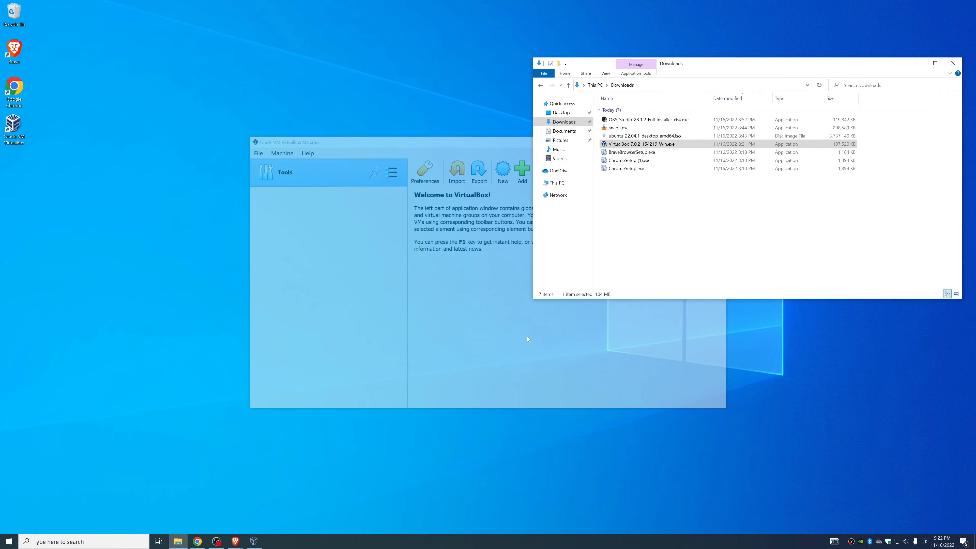
pyautogui.click(953, 64)
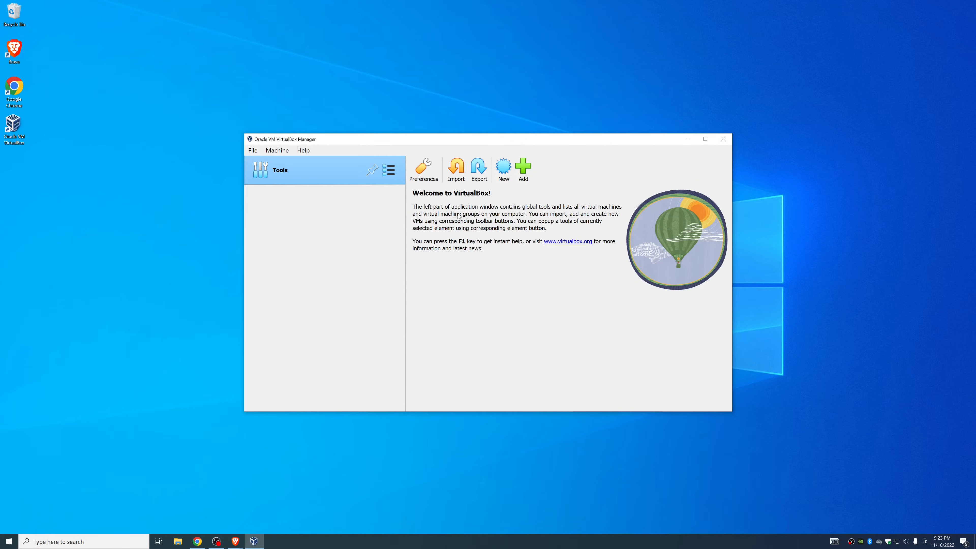
# Start a new virtual machine named itcertdoctor_vm with ubuntu-22.04.1-desktop-amd64.iso from Downloads as its ISO image.
pyautogui.click(502, 170)
pyautogui.write('itcertdoctor_vm')
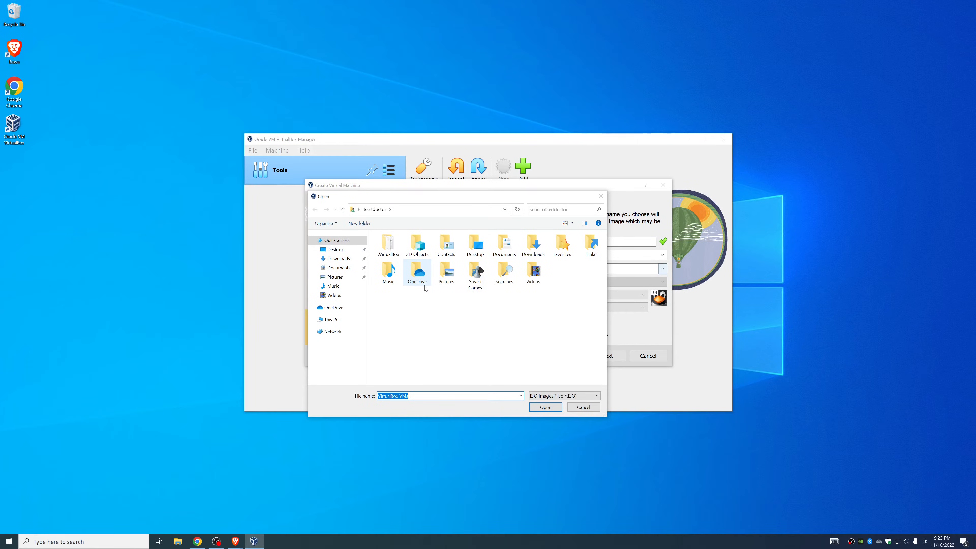
pyautogui.click(338, 258)
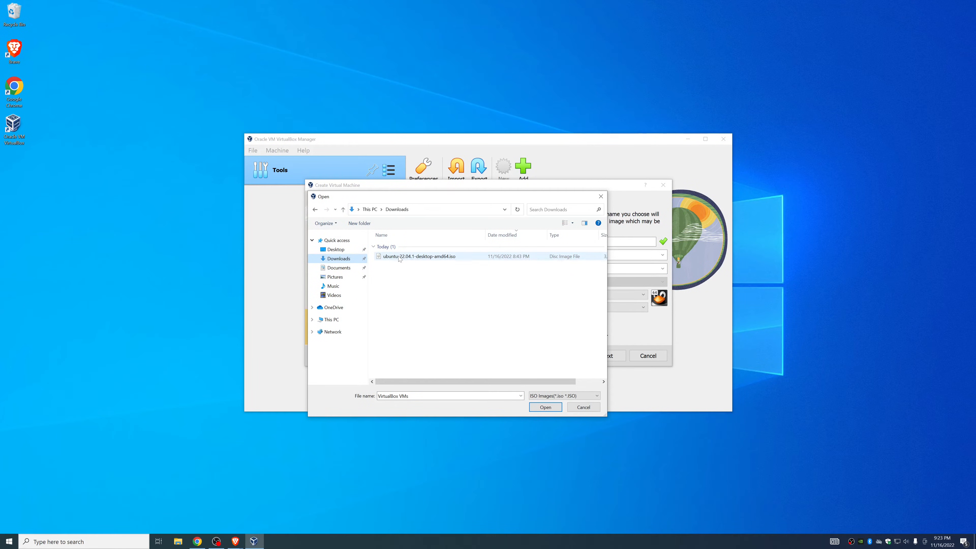
pyautogui.click(400, 257)
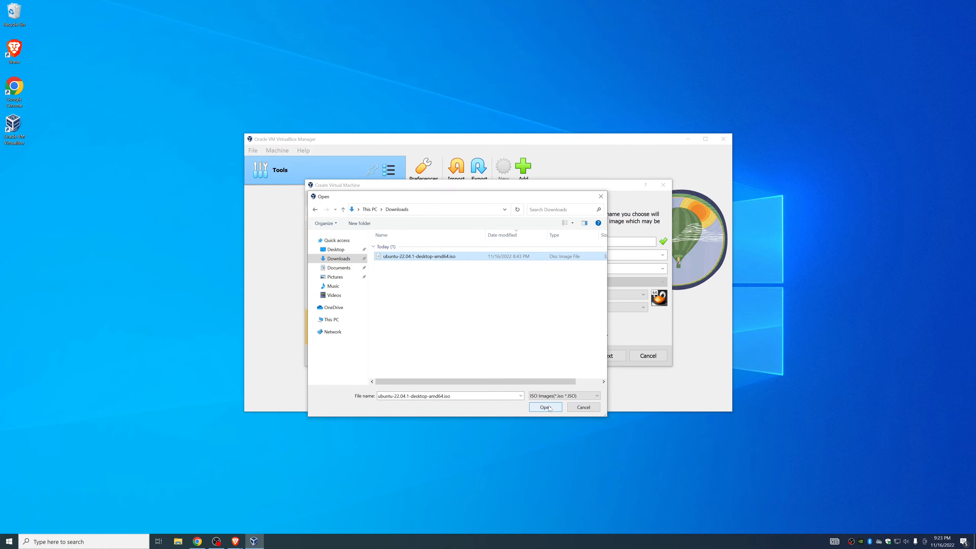
pyautogui.click(546, 407)
# Skip the unattended installation and assign 4 processors to the virtual machine.
pyautogui.click(417, 320)
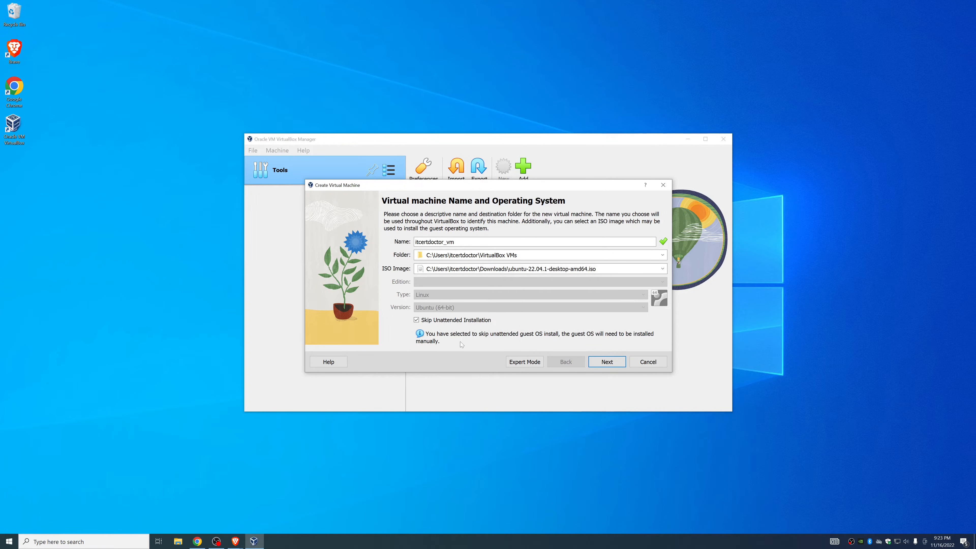
pyautogui.press('Return')
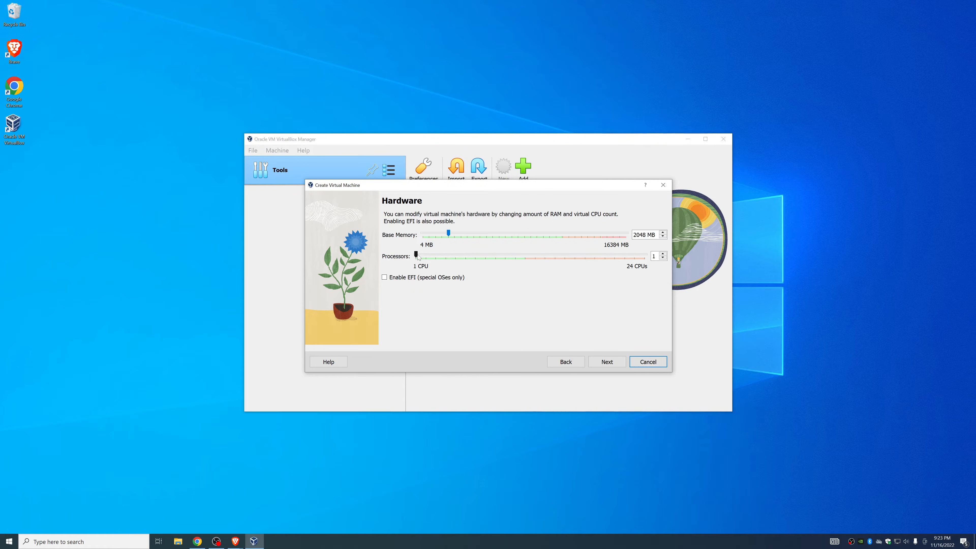
pyautogui.moveTo(417, 256); pyautogui.dragTo(446, 256)
# Examine the host's CPU cores and logical processors in Task Manager's performance details.
pyautogui.rightClick(417, 540)
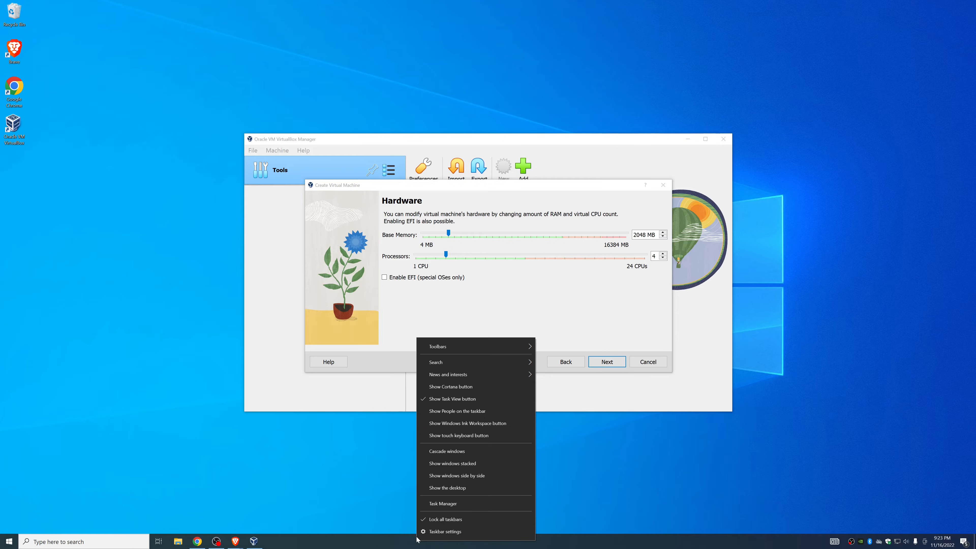
pyautogui.click(443, 503)
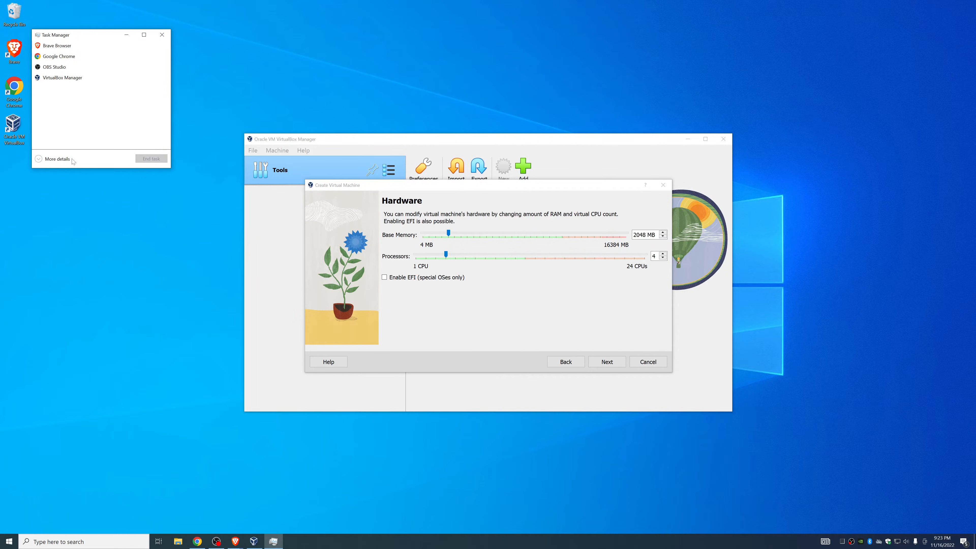
pyautogui.click(72, 160)
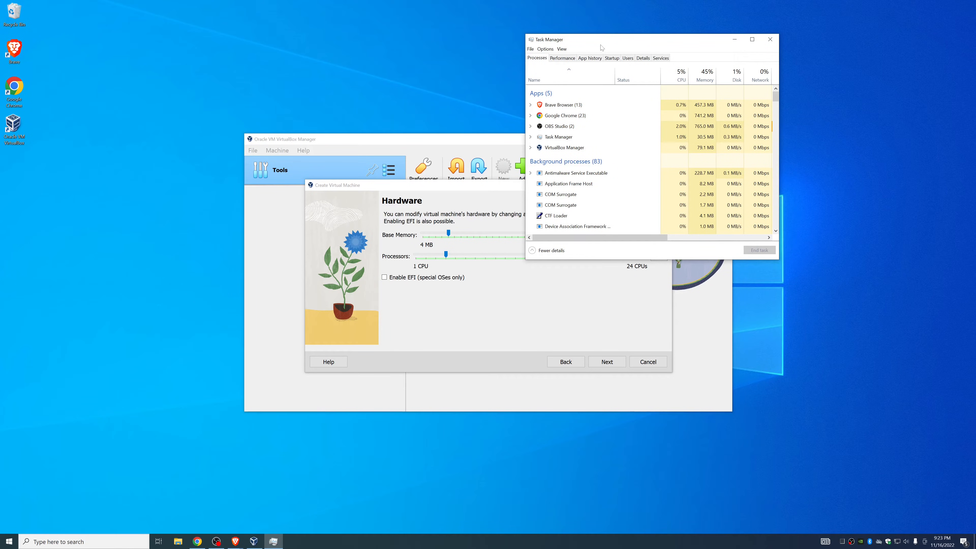
pyautogui.click(562, 57)
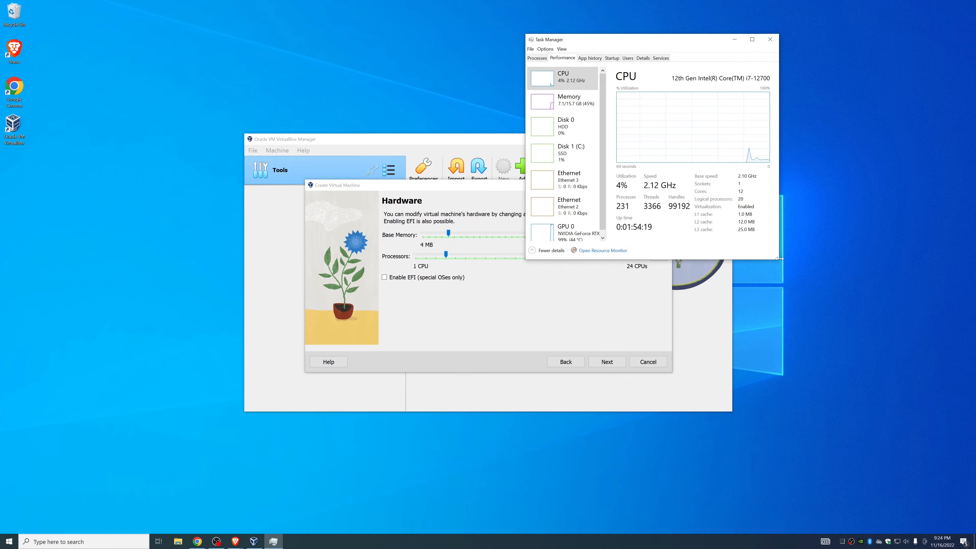
pyautogui.moveTo(778, 258); pyautogui.dragTo(905, 331)
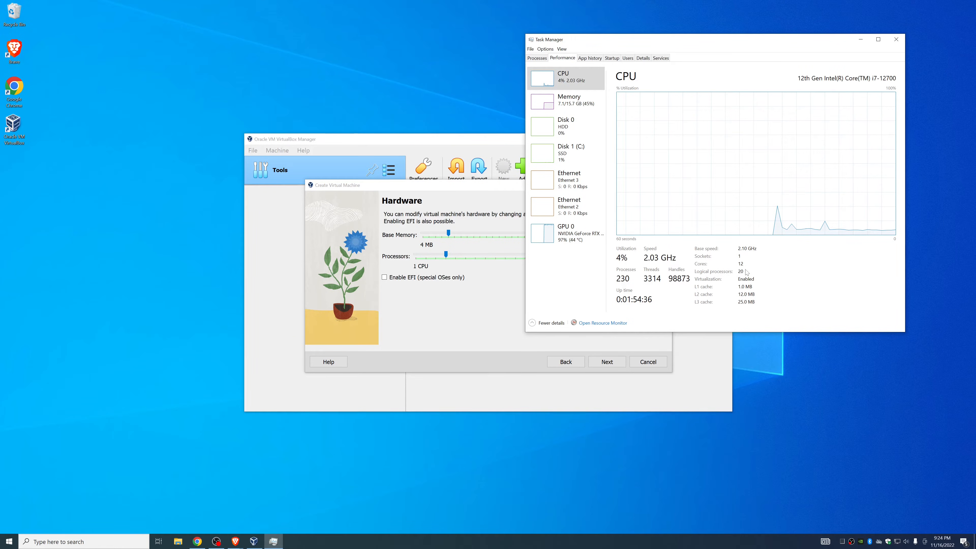
pyautogui.hotkey('alt', 'F4')
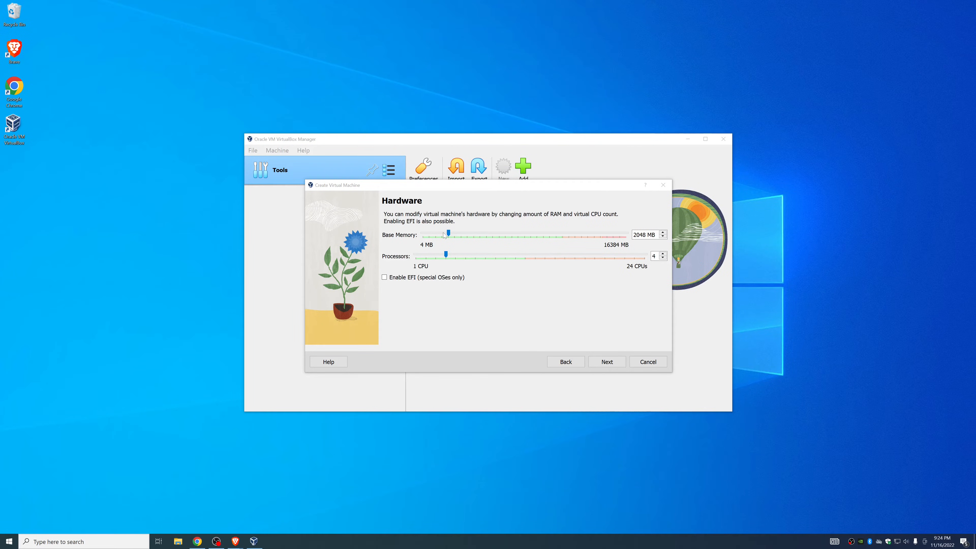
# Check the host's installed and available memory in Task Manager's performance details.
pyautogui.rightClick(511, 541)
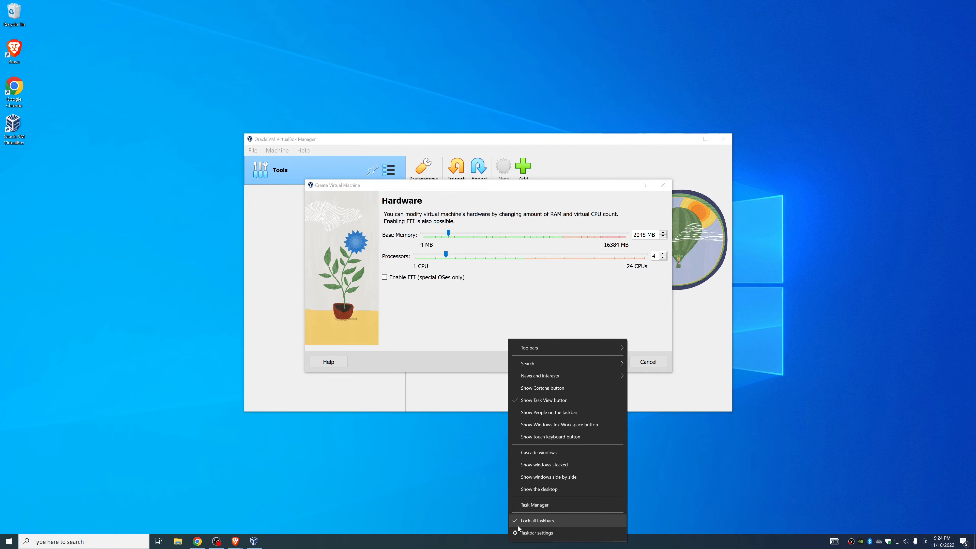
pyautogui.click(534, 505)
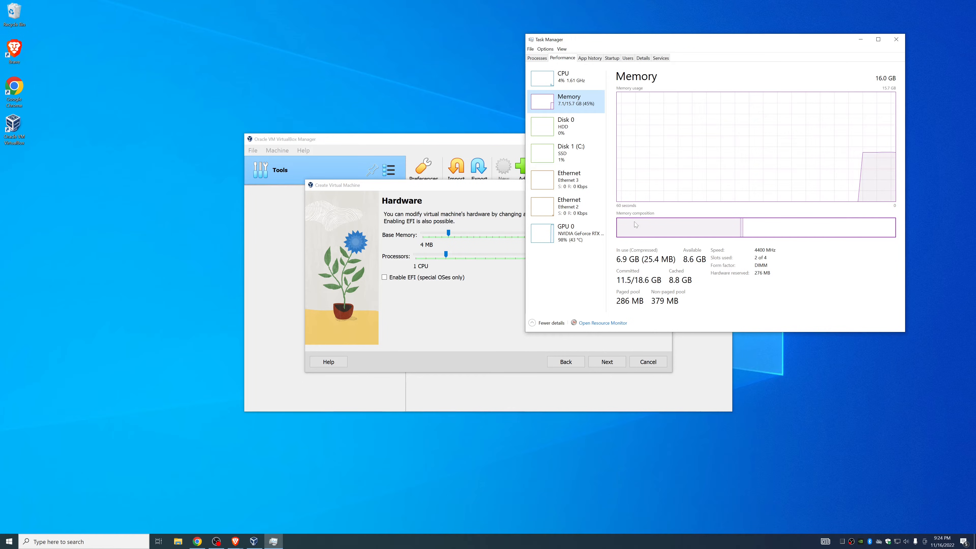
pyautogui.hotkey('alt', 'F4')
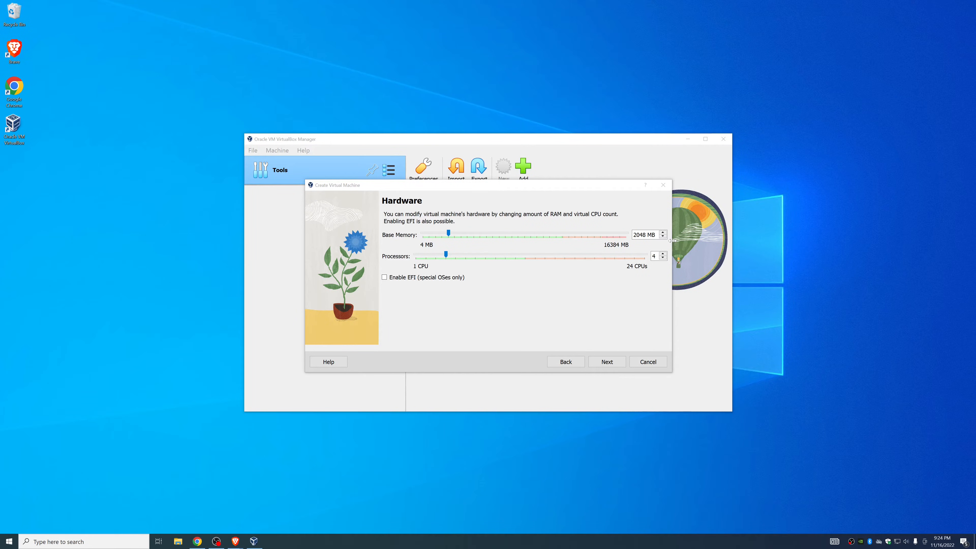
# Assign 4096 MB of base memory to the virtual machine and continue to the virtual hard disk settings.
pyautogui.doubleClick(644, 235)
pyautogui.write('4096')
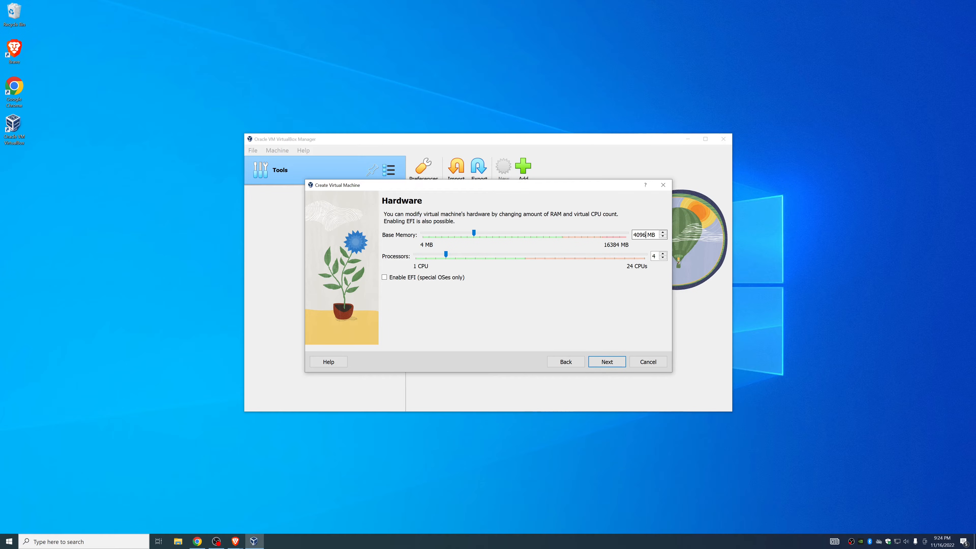
pyautogui.press('Return')
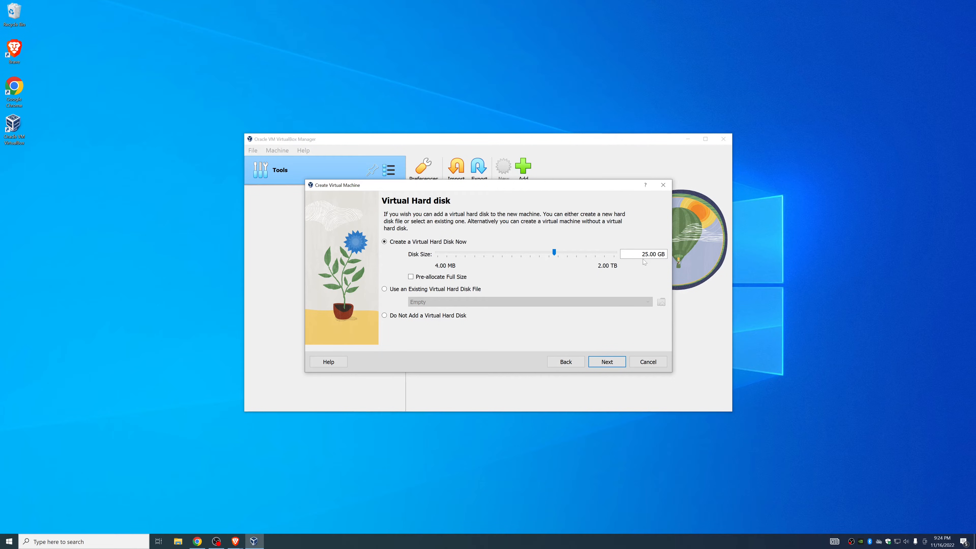
# Check the free space on the host's local disk C: in File Explorer.
pyautogui.press('Tab')
pyautogui.rightClick(190, 538)
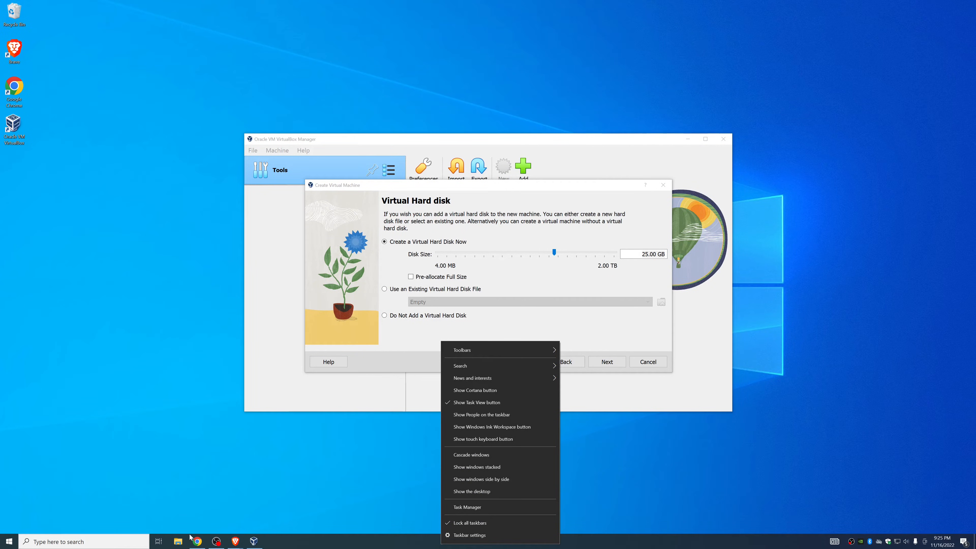
pyautogui.click(177, 542)
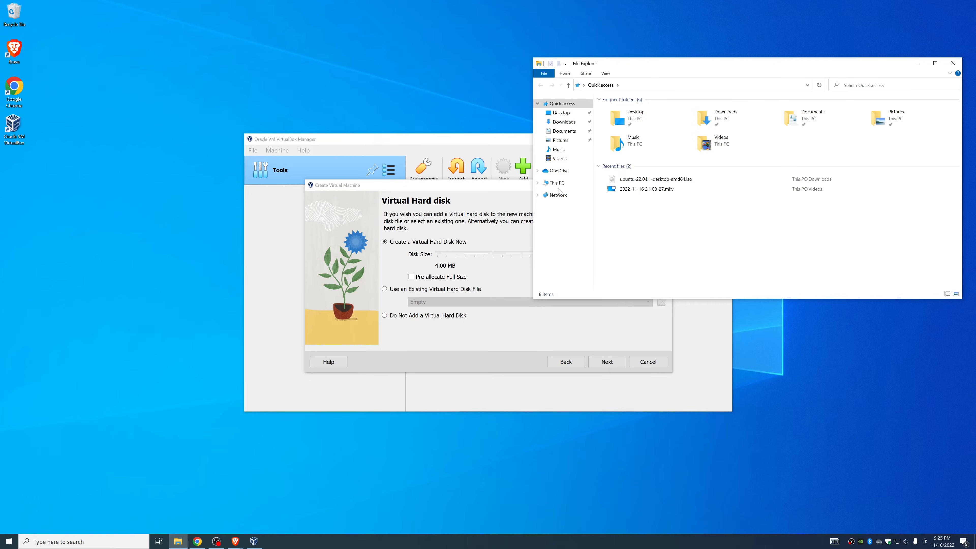
pyautogui.click(557, 184)
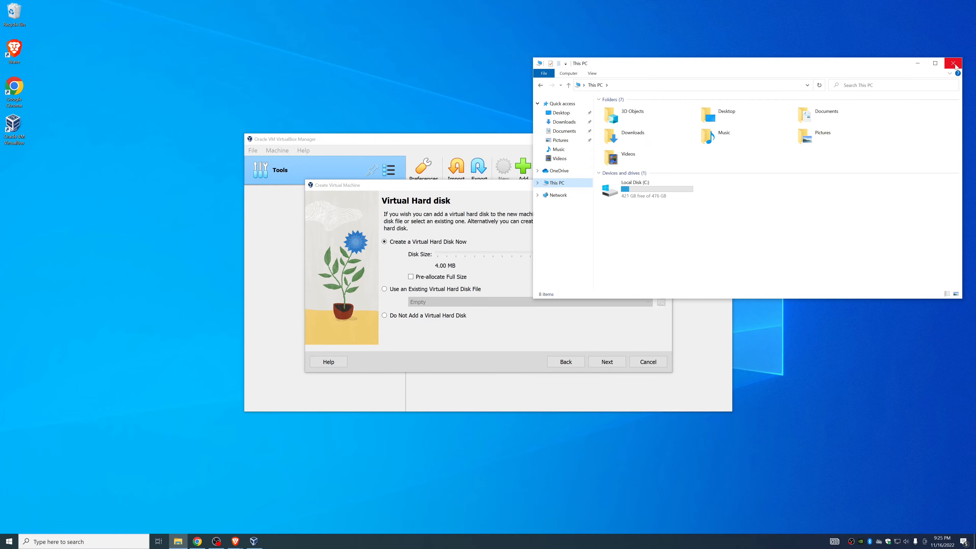
pyautogui.click(954, 64)
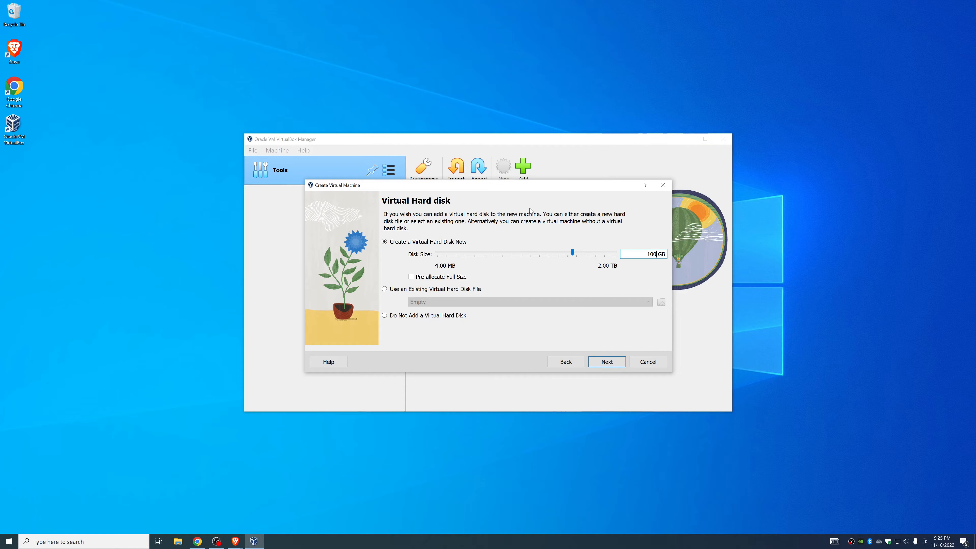
# Set the new virtual hard disk's size to 100 GB and finish creating the virtual machine.
pyautogui.press('Return')
pyautogui.scroll(-1, 534, 281)
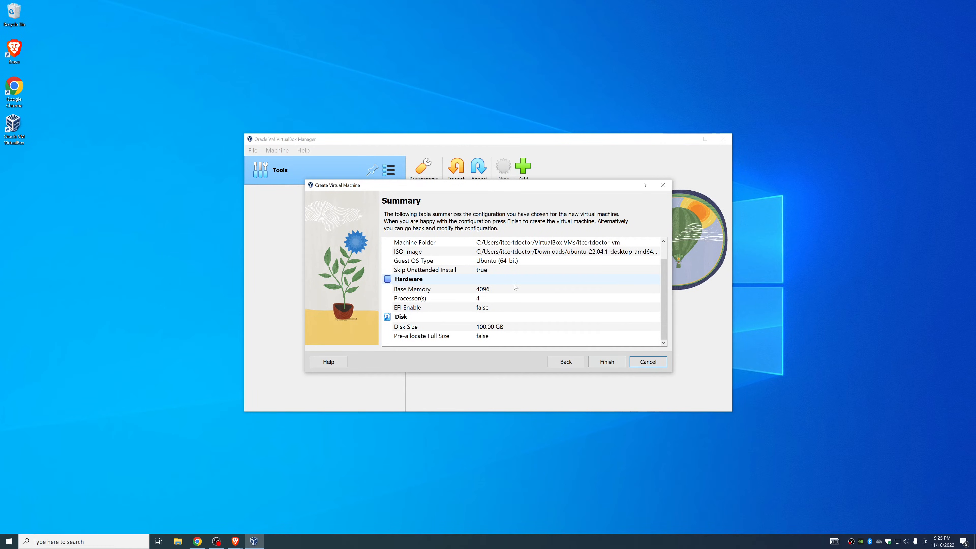
pyautogui.press('Return')
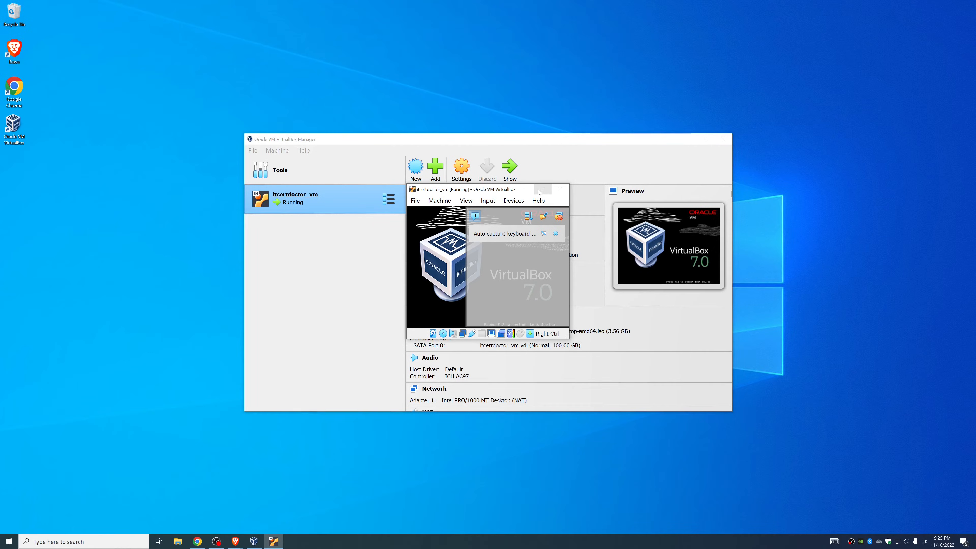
# Boot the virtual machine with Try or Install Ubuntu and switch its maximized window to scaled mode.
pyautogui.click(543, 189)
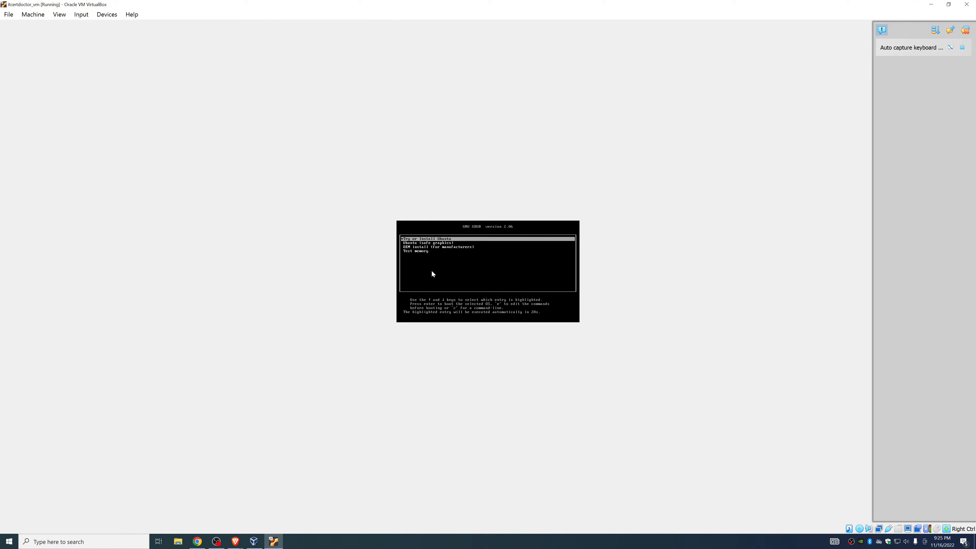
pyautogui.click(432, 271)
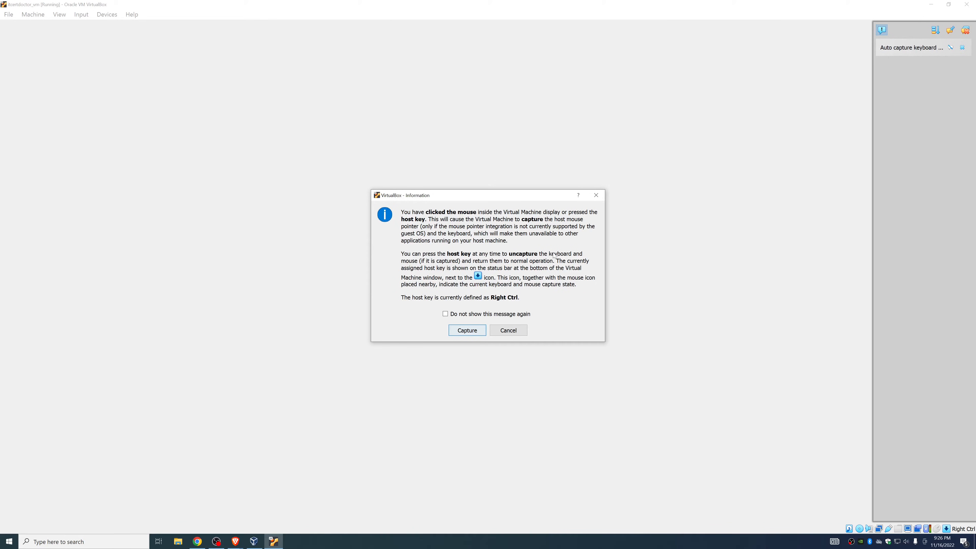
pyautogui.press('Return')
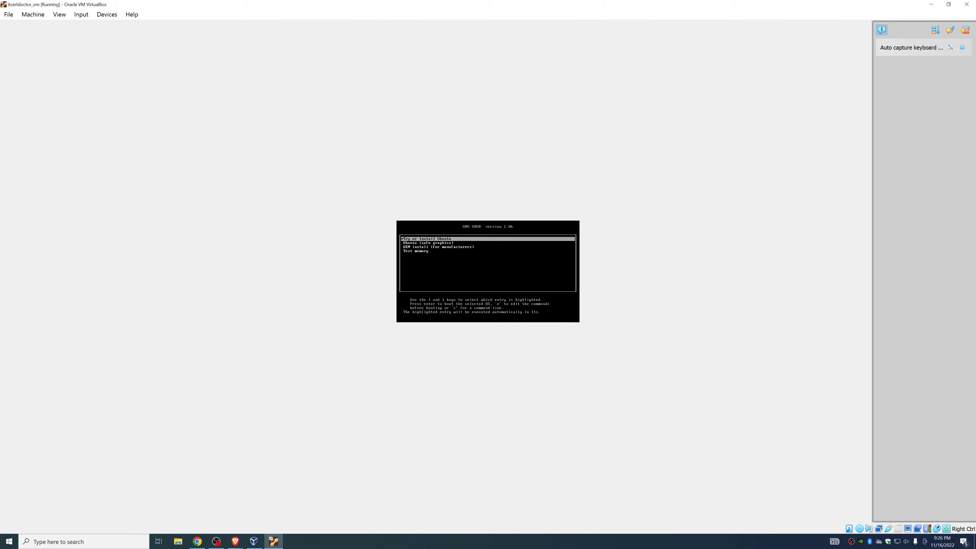
pyautogui.press('Return')
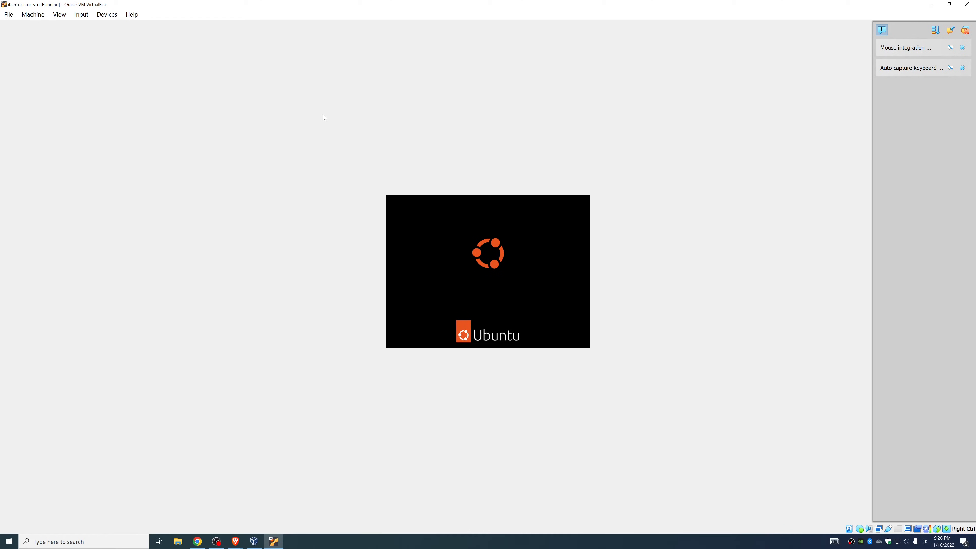
pyautogui.press('Control_R+c')
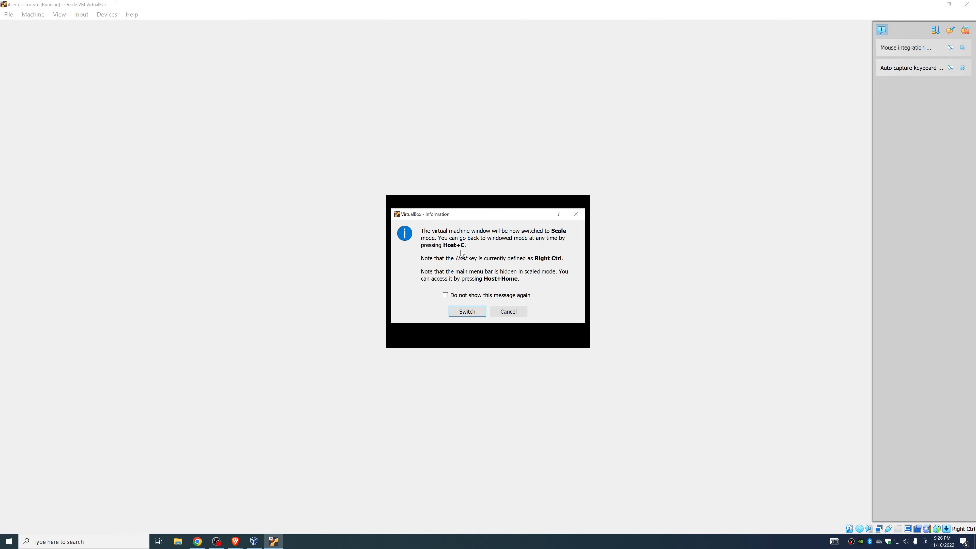
pyautogui.press('Return')
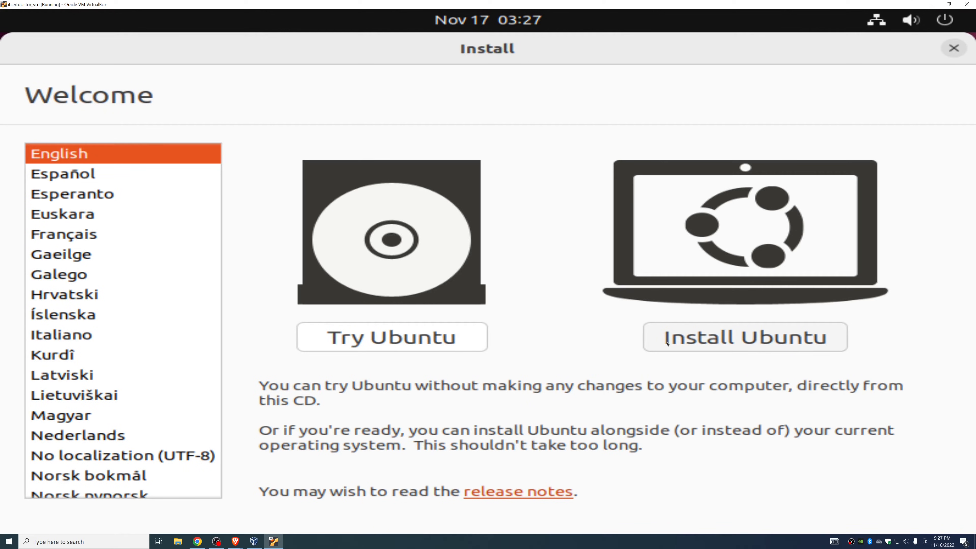
# Start the English Ubuntu installation as a normal installation with updates downloaded and third-party software included.
pyautogui.click(713, 343)
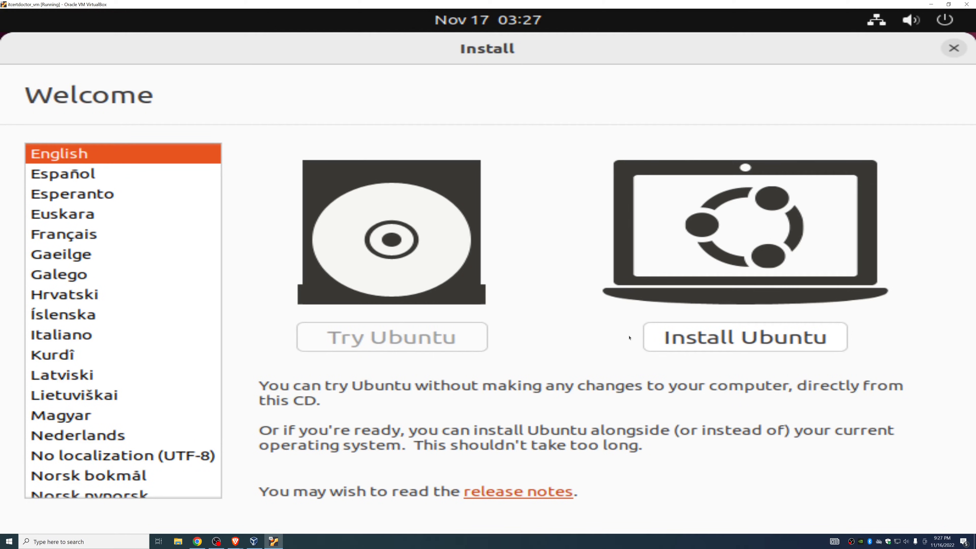
pyautogui.rightClick(565, 540)
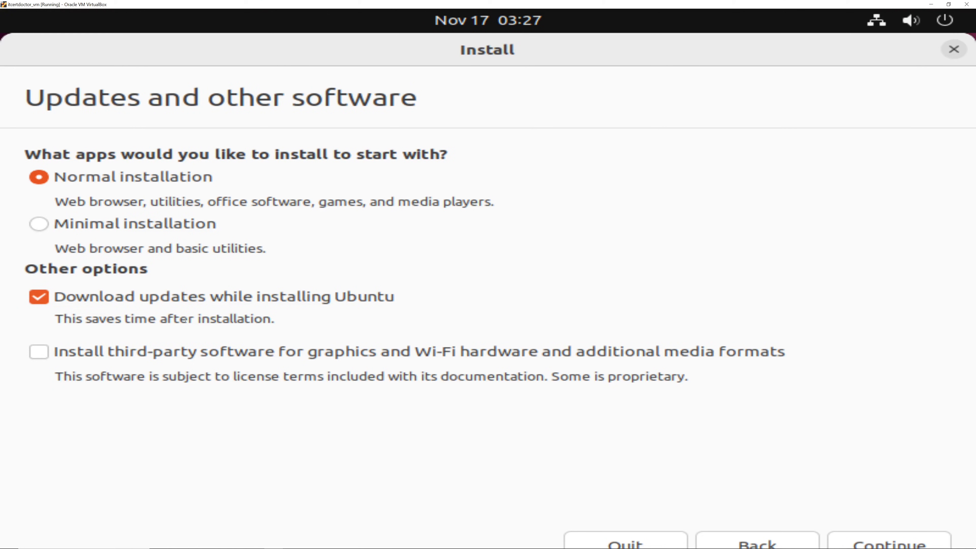
pyautogui.click(443, 360)
pyautogui.click(889, 543)
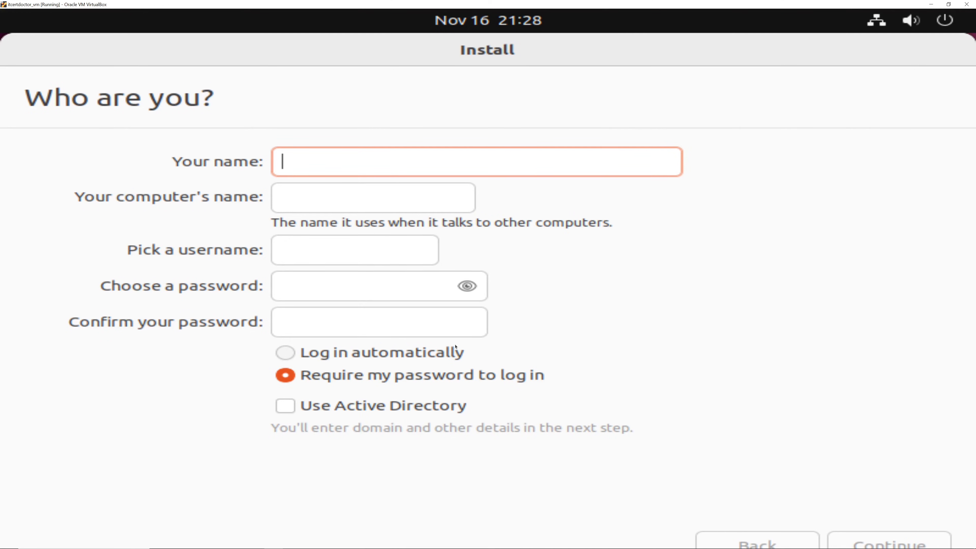
# Create the Ubuntu user account itcertdoctor, enter and confirm the account password, and continue the installation.
pyautogui.write('itcertdoctor')
pyautogui.press('Tab')
pyautogui.press('Tab')
pyautogui.press('Tab')
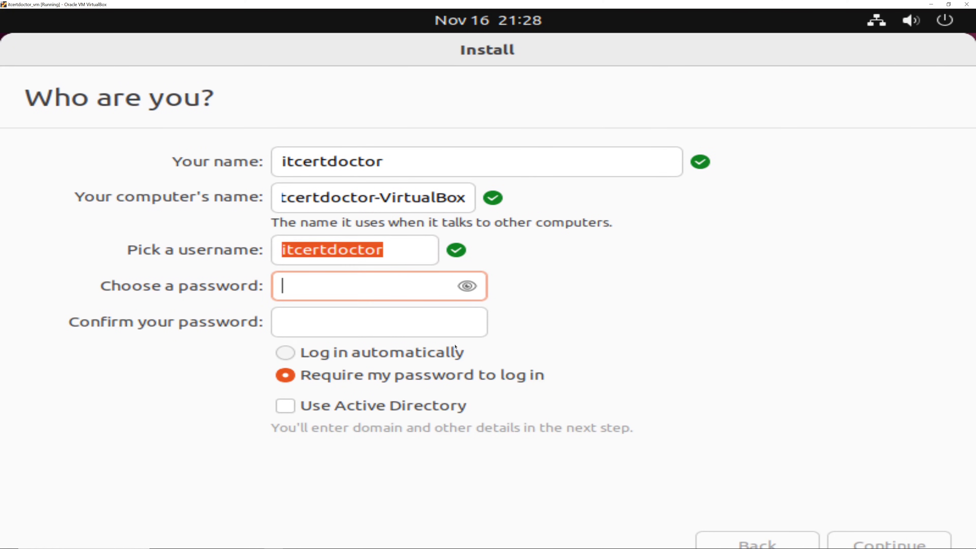
pyautogui.write('************')
pyautogui.press('Tab')
pyautogui.write('************')
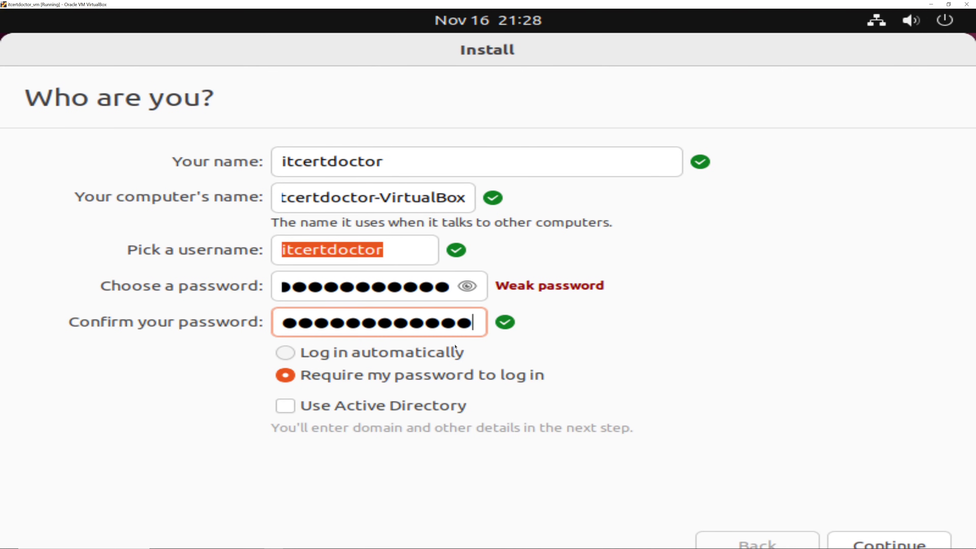
pyautogui.press('Return')
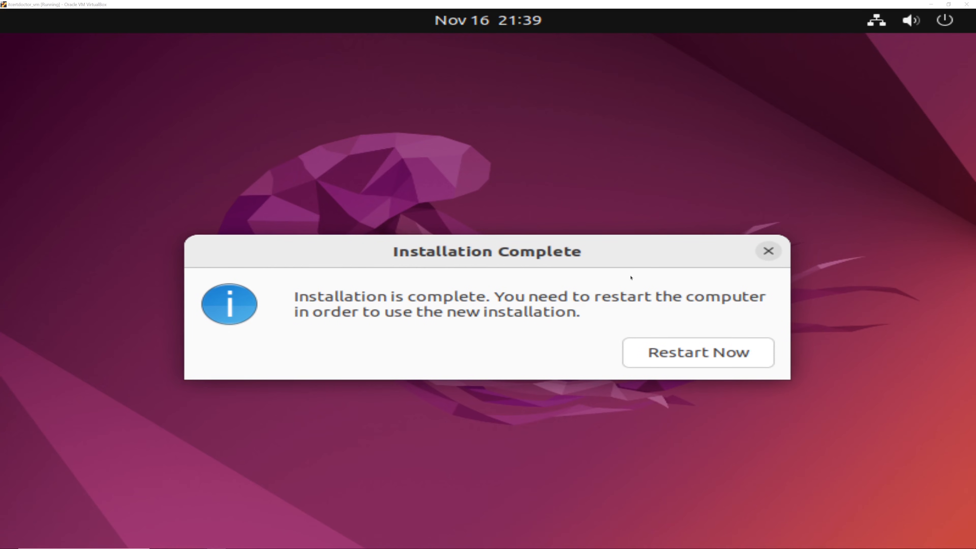
# Restart into the newly installed Ubuntu system and log in to the itcertdoctor account with its password.
pyautogui.click(705, 357)
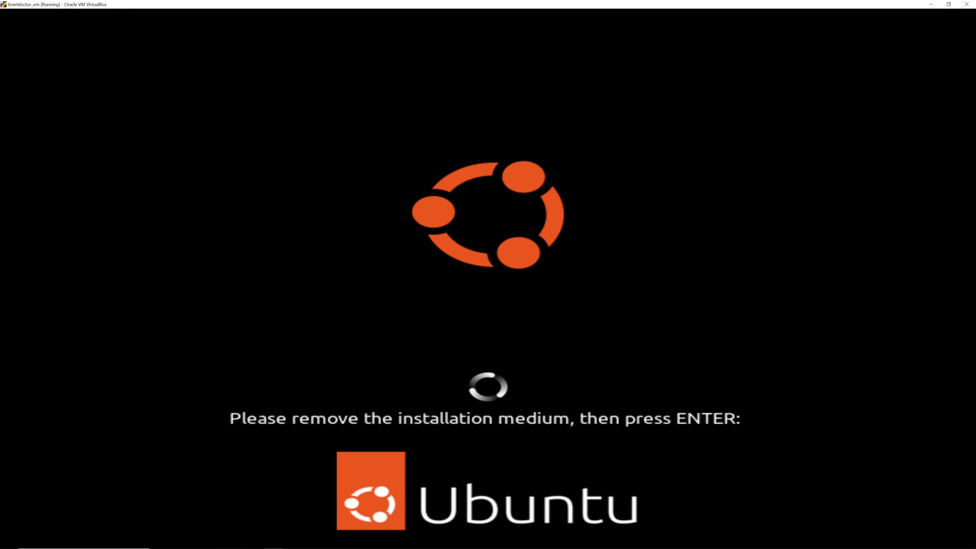
pyautogui.press('Return')
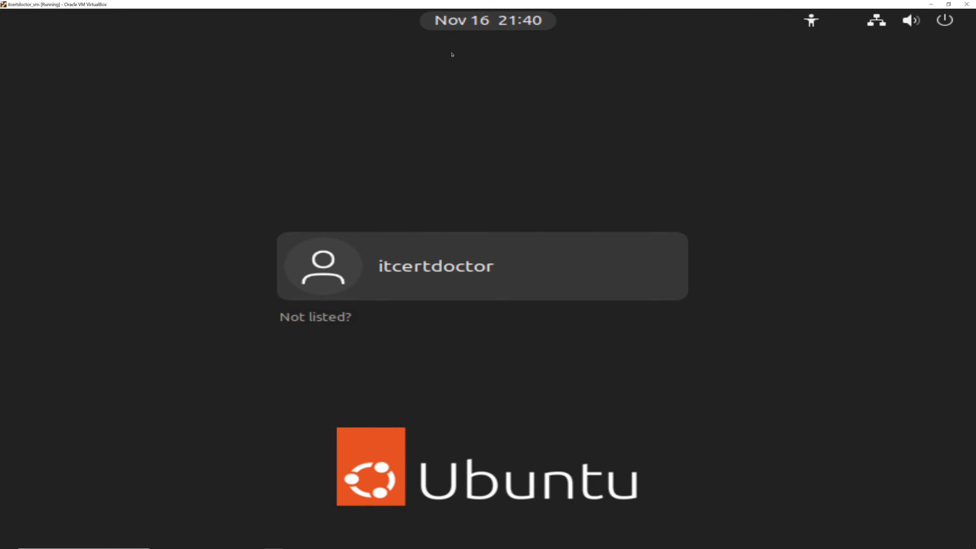
pyautogui.click(419, 251)
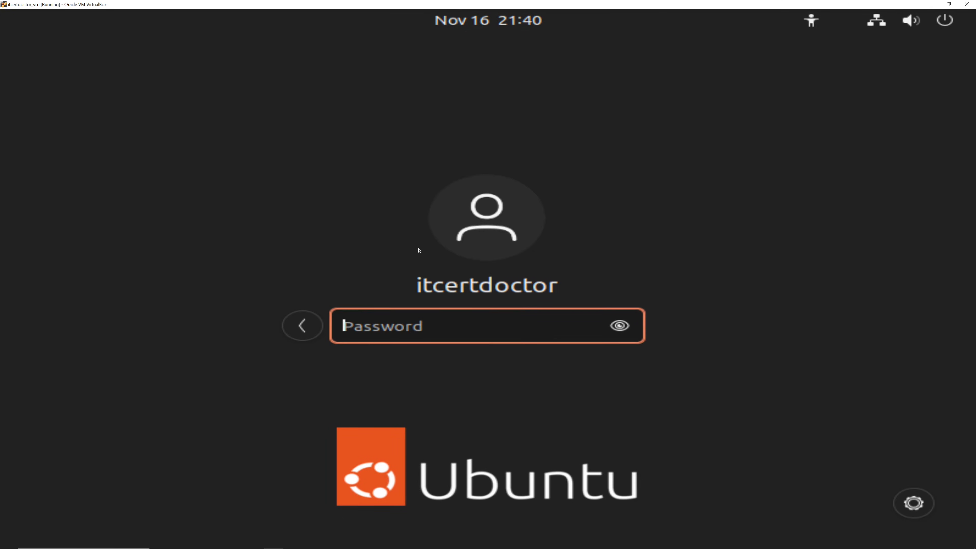
pyautogui.write('******')
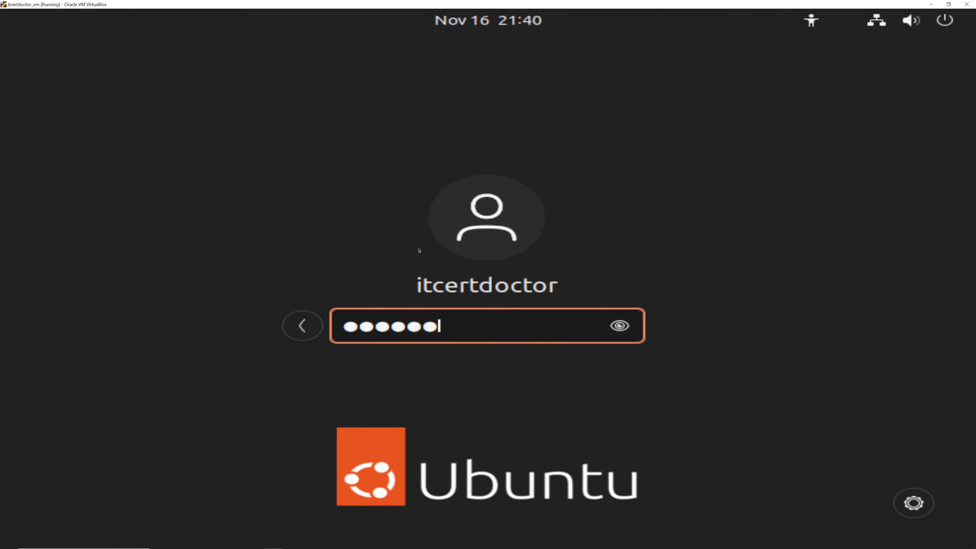
pyautogui.write('******')
pyautogui.press('Return')
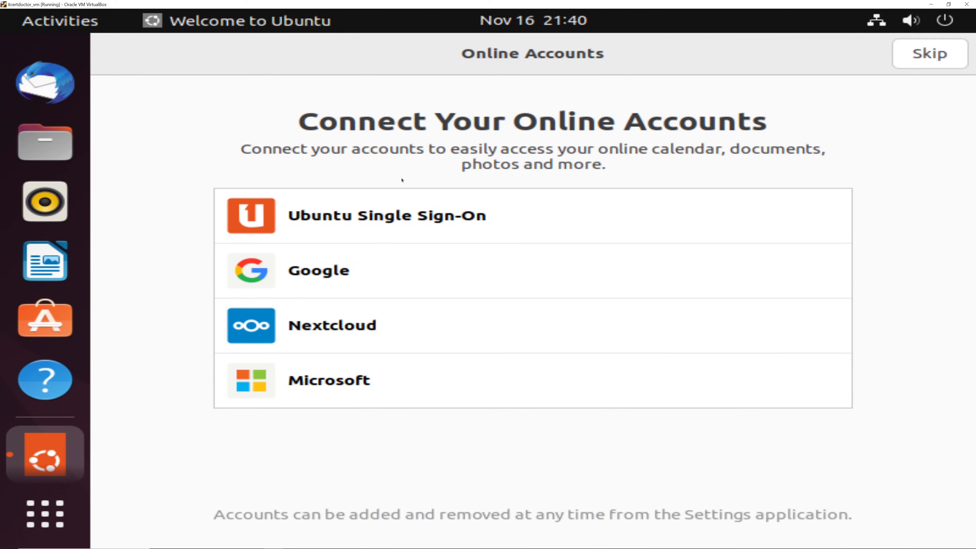
# Complete the Welcome to Ubuntu setup, skipping online accounts and leaving Livepatch unconfigured.
pyautogui.click(914, 56)
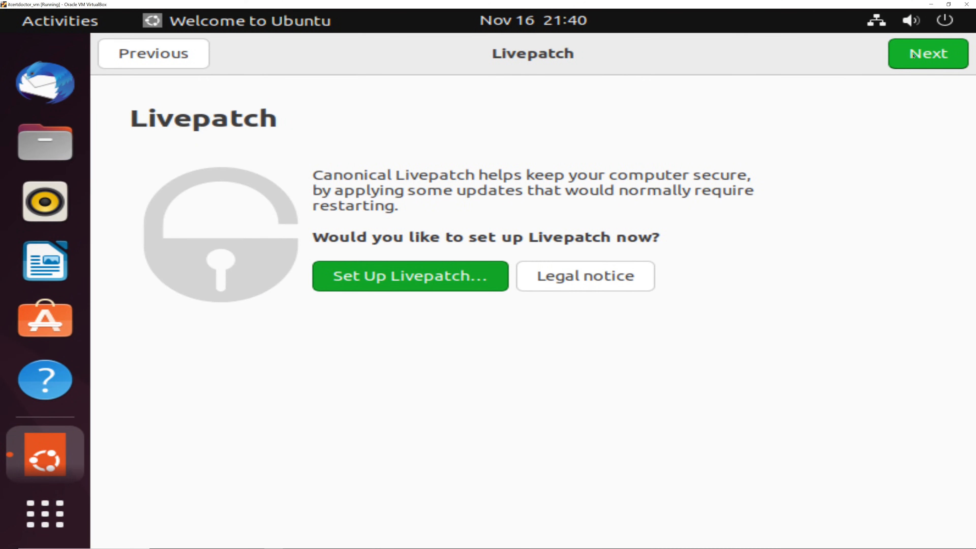
pyautogui.click(913, 55)
pyautogui.click(913, 55)
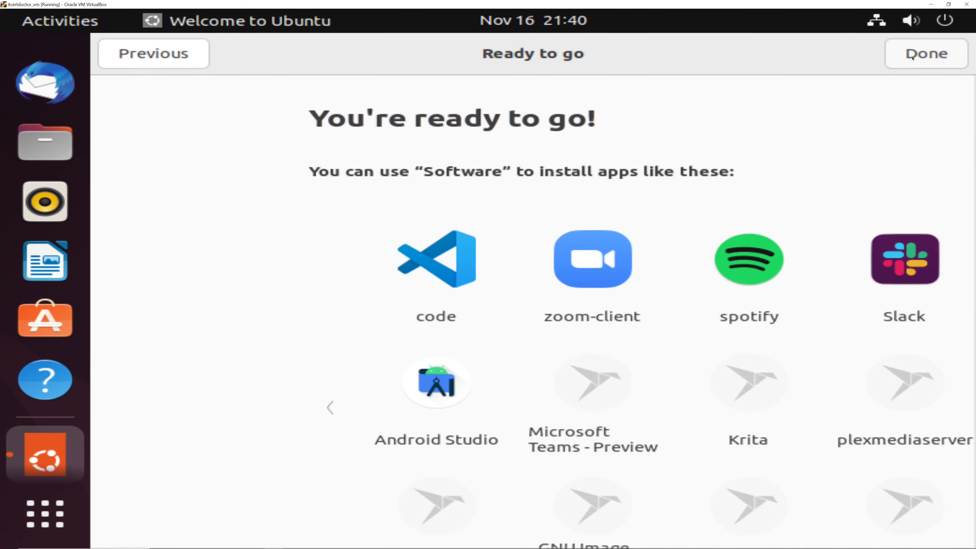
pyautogui.click(913, 55)
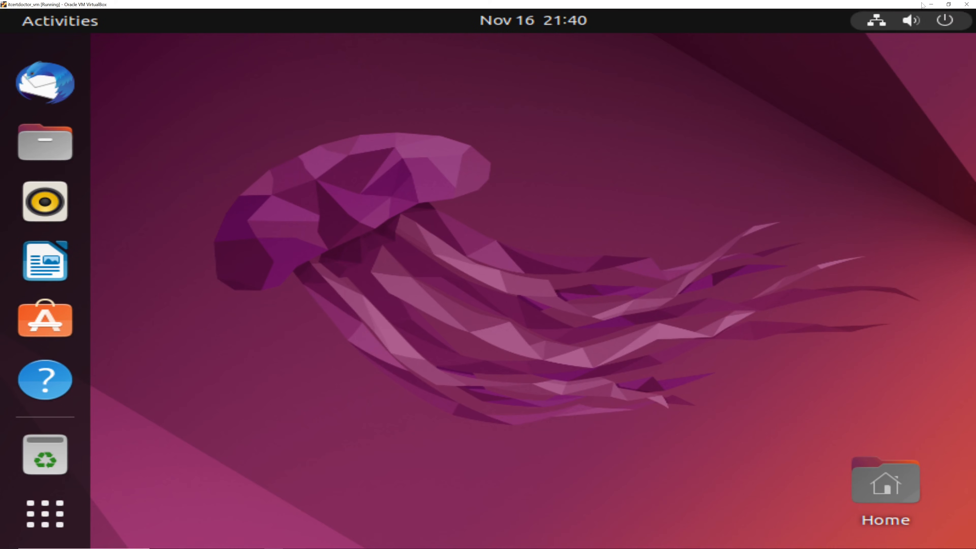
# Minimize the Ubuntu virtual machine and look at the tools offered for itcertdoctor_vm in VirtualBox Manager.
pyautogui.click(930, 5)
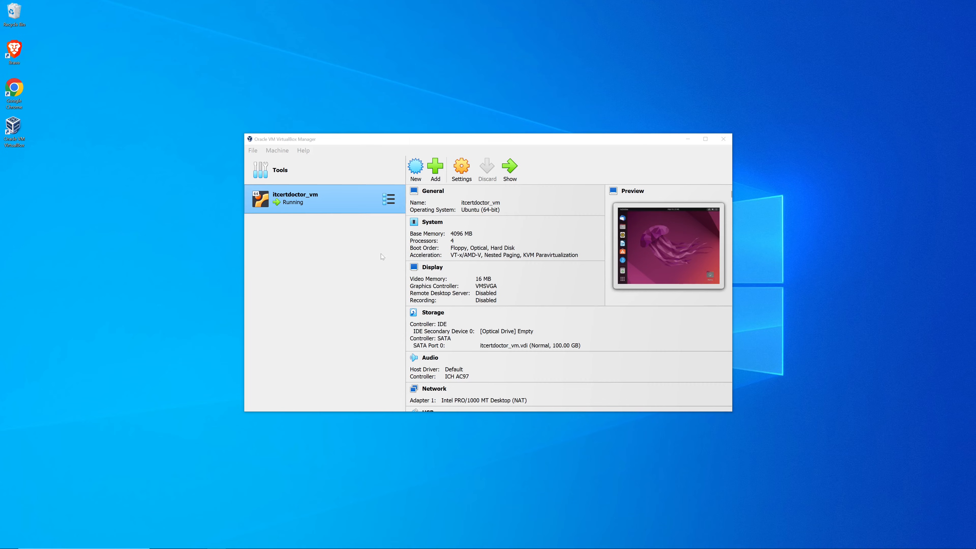
pyautogui.click(389, 199)
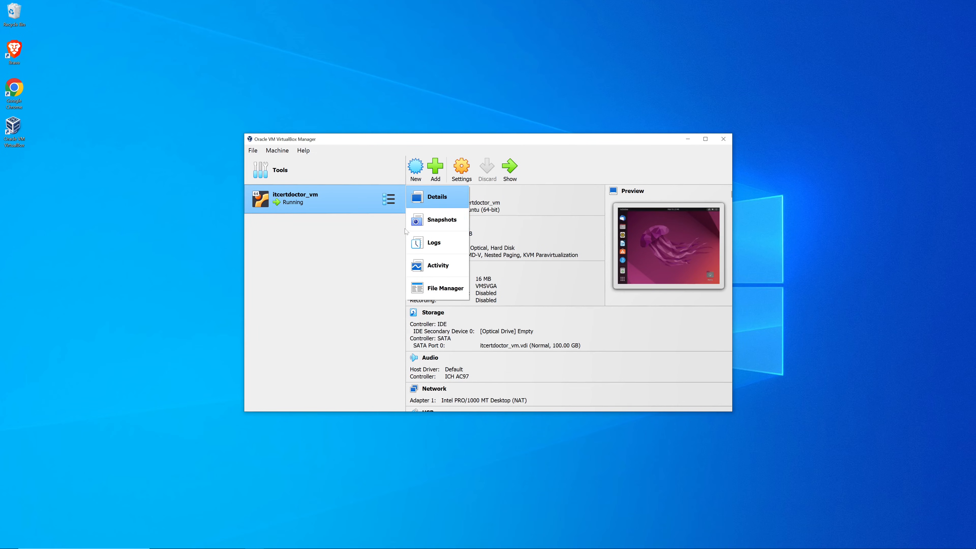
pyautogui.click(441, 78)
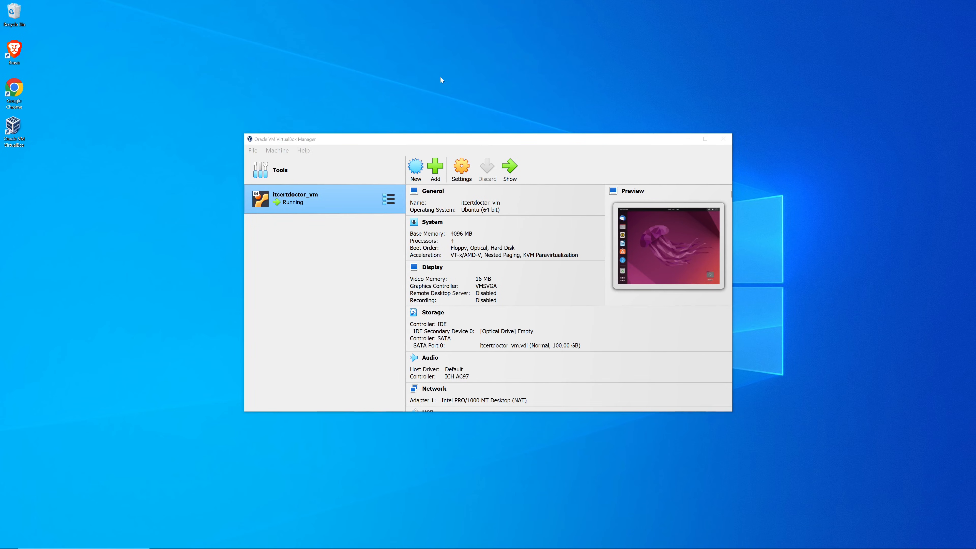
pyautogui.moveTo(369, 548)
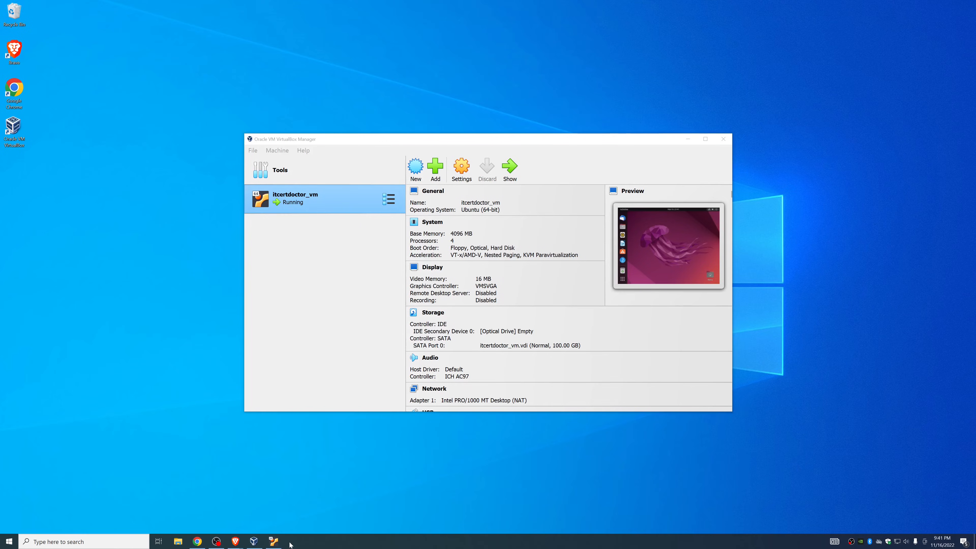
# Return to the running Ubuntu virtual machine and power off the guest system.
pyautogui.click(273, 542)
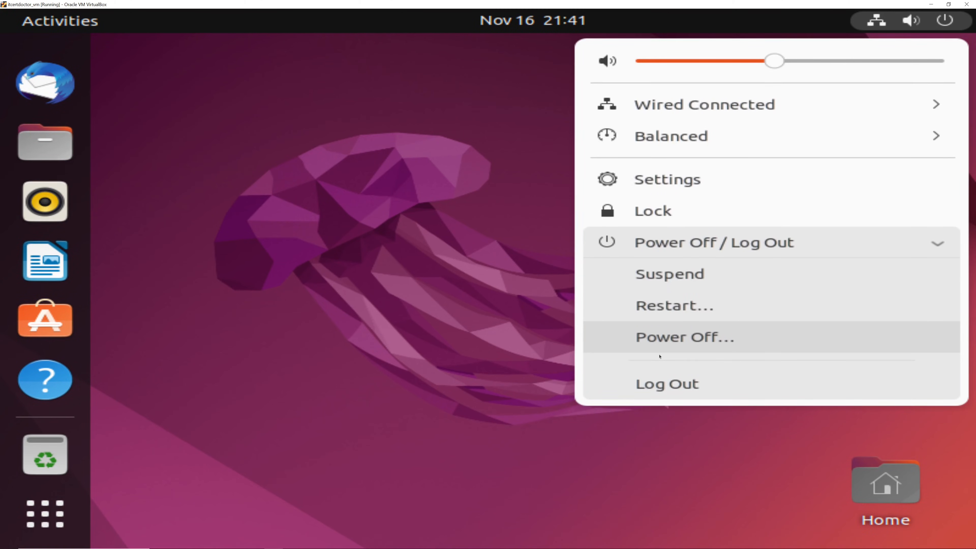
pyautogui.click(659, 348)
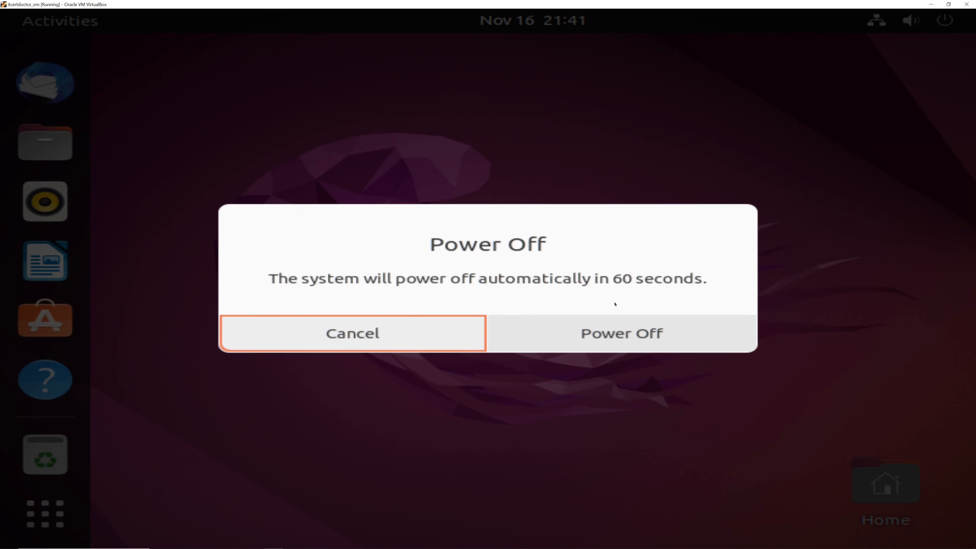
pyautogui.click(615, 331)
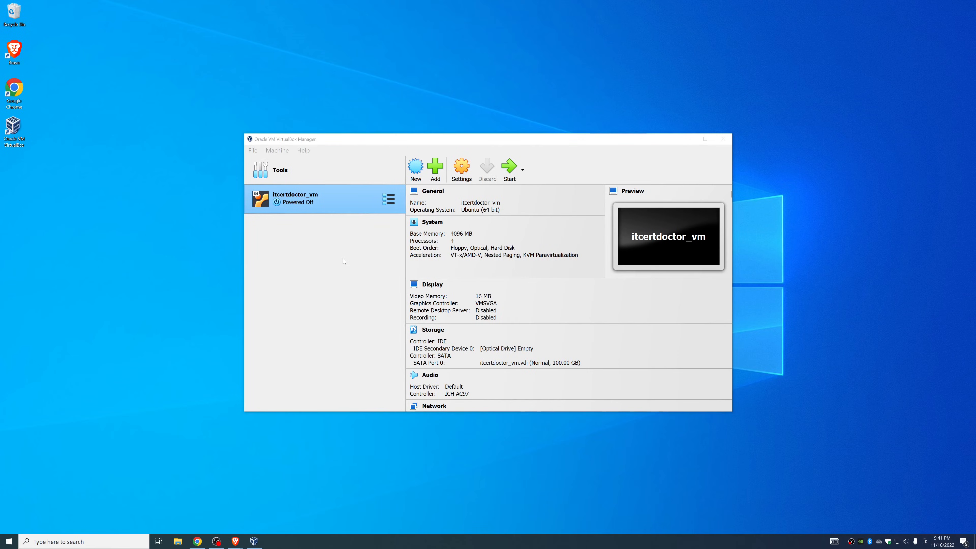
# Open the snapshots of itcertdoctor_vm and take a snapshot named BeforeTheBoom of the powered-off machine.
pyautogui.click(388, 199)
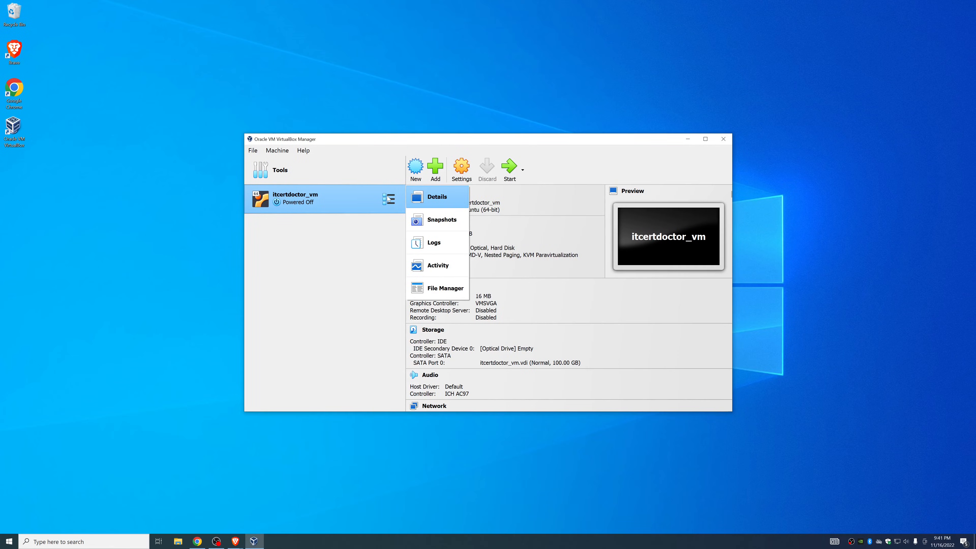
pyautogui.click(391, 189)
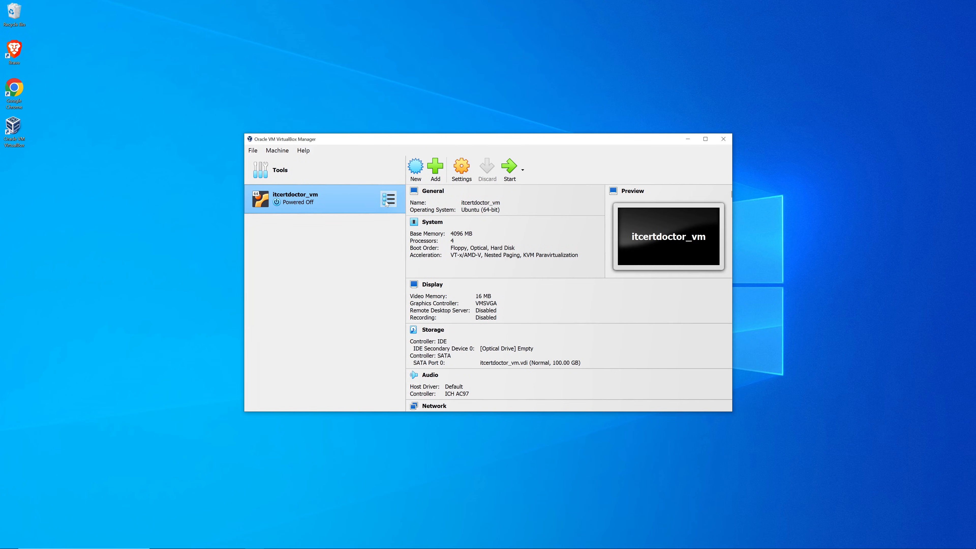
pyautogui.click(386, 200)
pyautogui.click(409, 266)
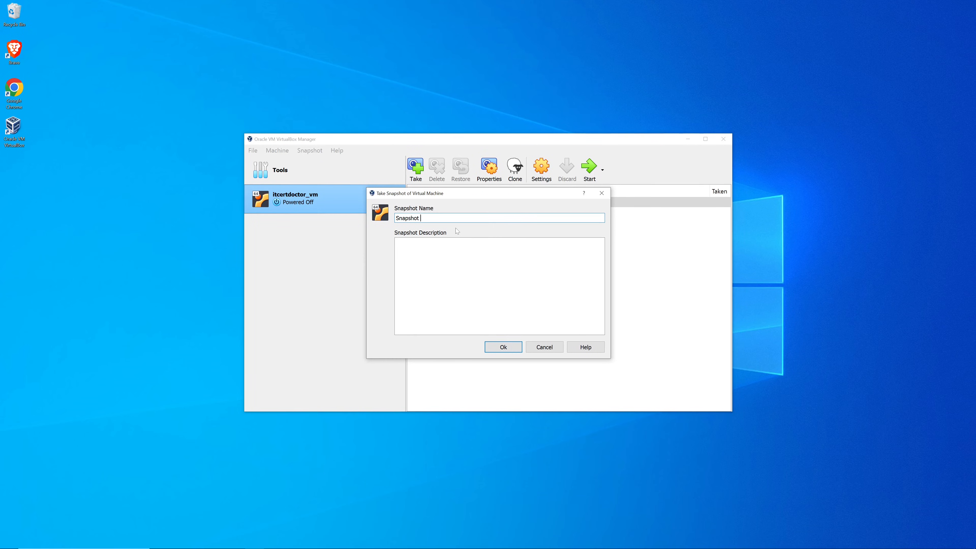
pyautogui.press('BackSpace')
pyautogui.press('BackSpace')
pyautogui.press('BackSpace')
pyautogui.press('BackSpace')
pyautogui.press('BackSpace')
pyautogui.press('BackSpace')
pyautogui.press('BackSpace')
pyautogui.press('BackSpace')
pyautogui.press('BackSpace')
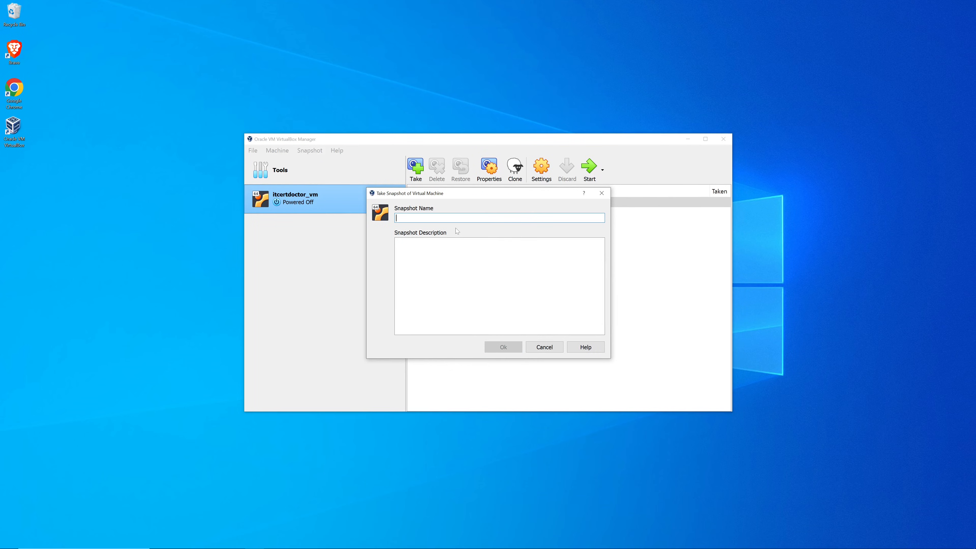
pyautogui.write('BeforeTh')
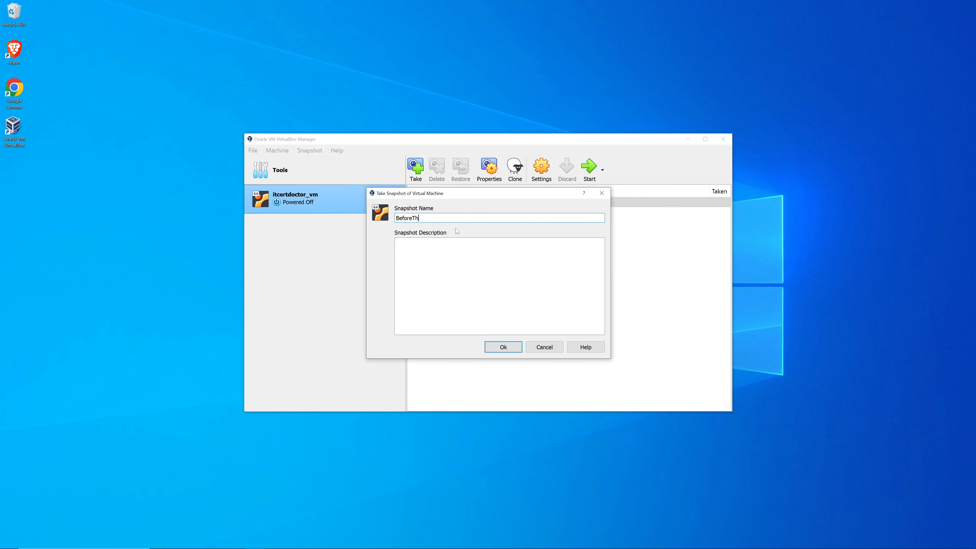
pyautogui.write('eBoom')
pyautogui.click(500, 348)
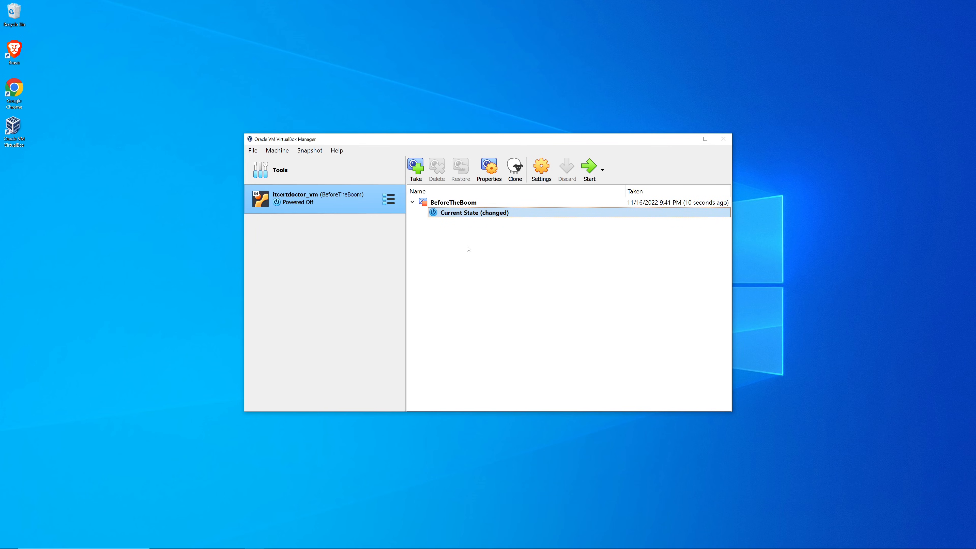
# Select the BeforeTheBoom snapshot and start restoring it.
pyautogui.click(463, 202)
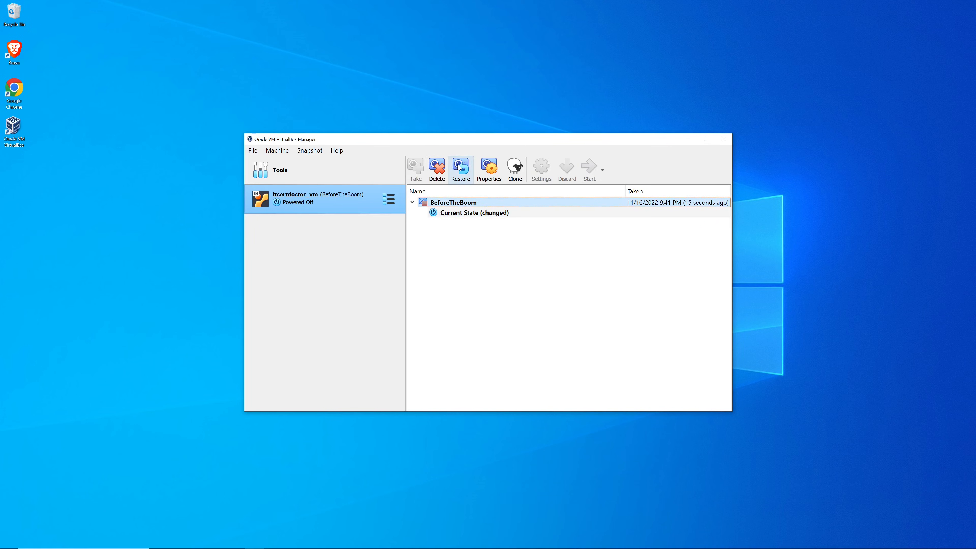
pyautogui.click(459, 166)
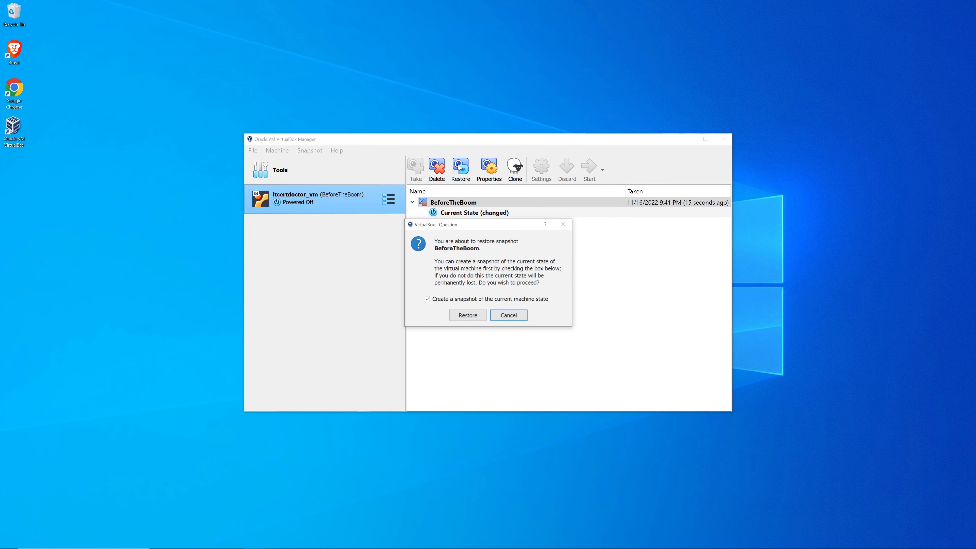